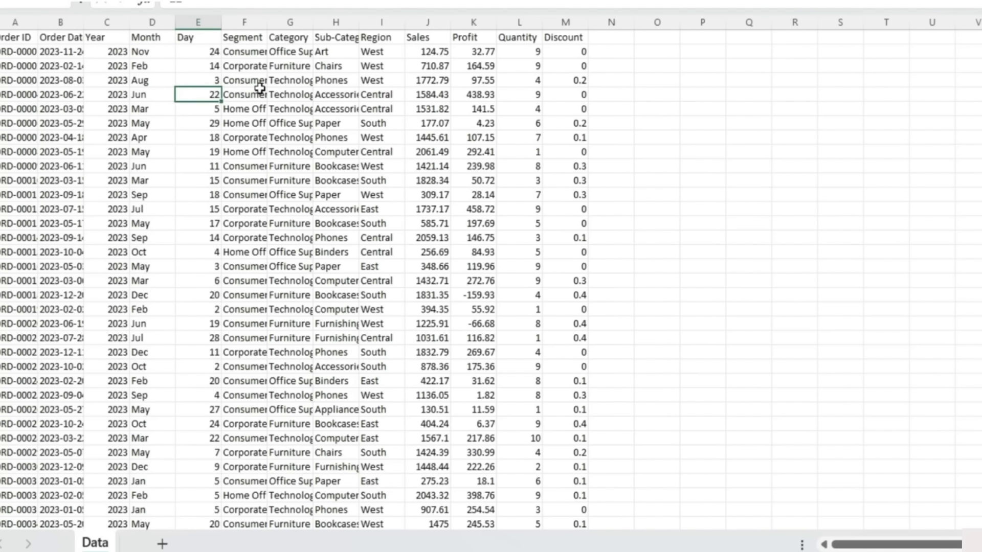
click(267, 92)
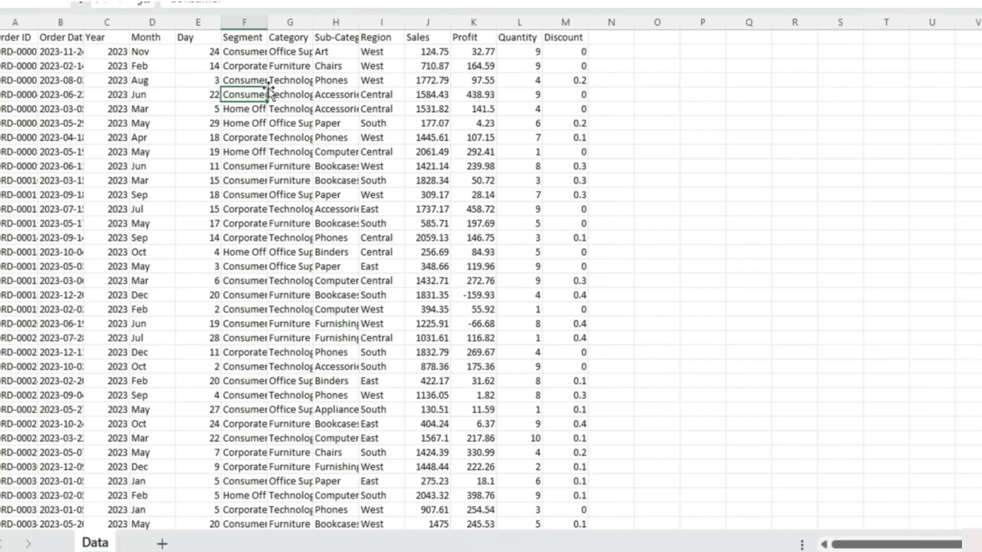
click(363, 83)
click(464, 93)
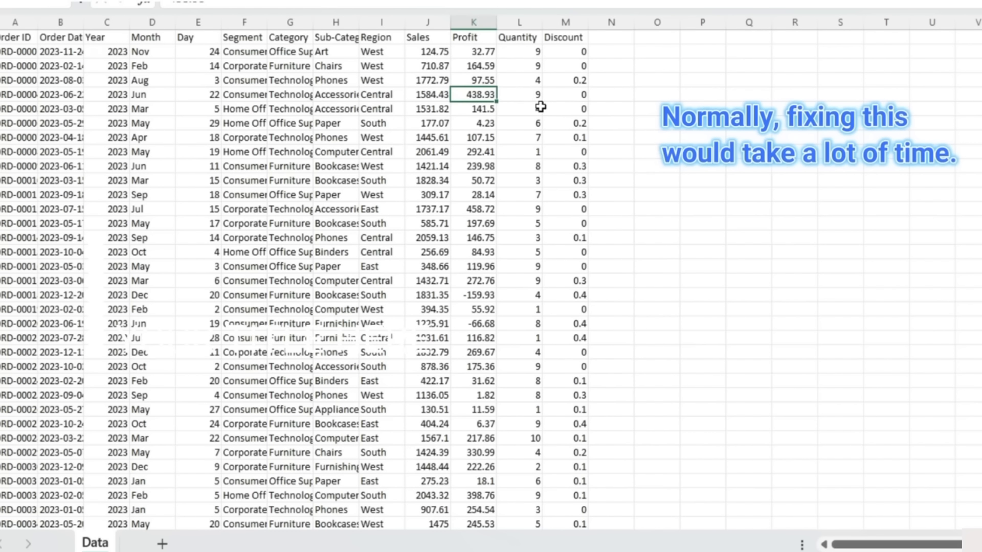
click(562, 107)
click(639, 123)
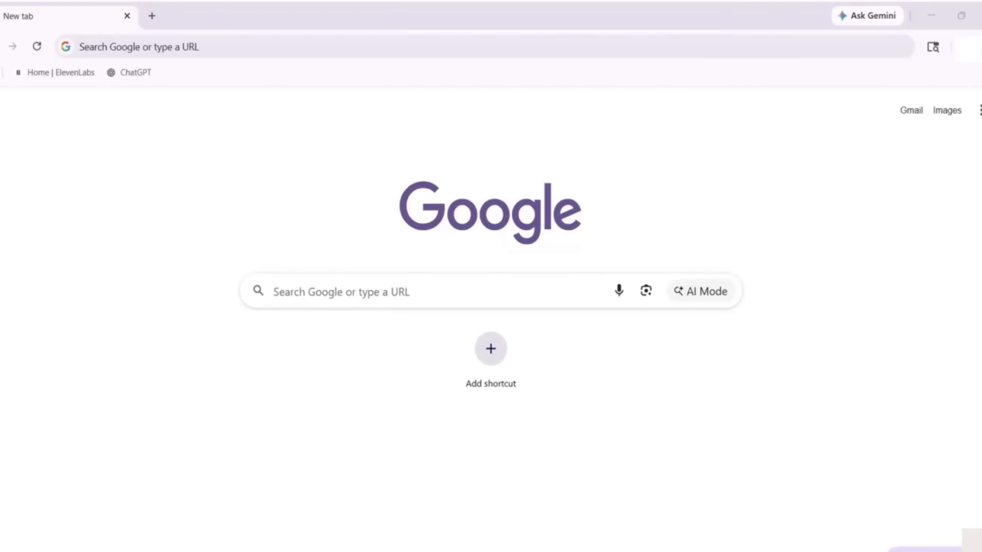
Find the Claude site by searching Google for "Claude ai" and continue signing in with Google.
text(Claude)
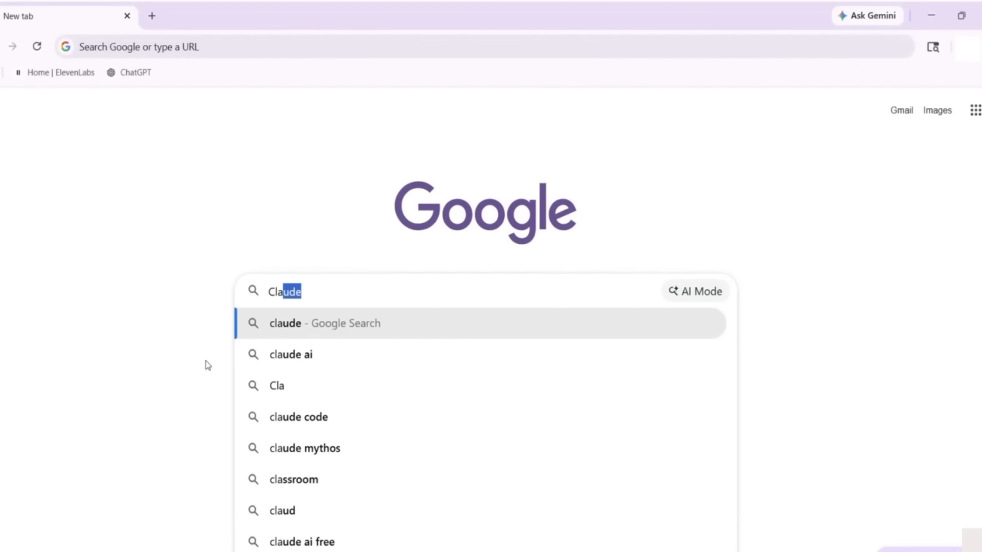
text( ai)
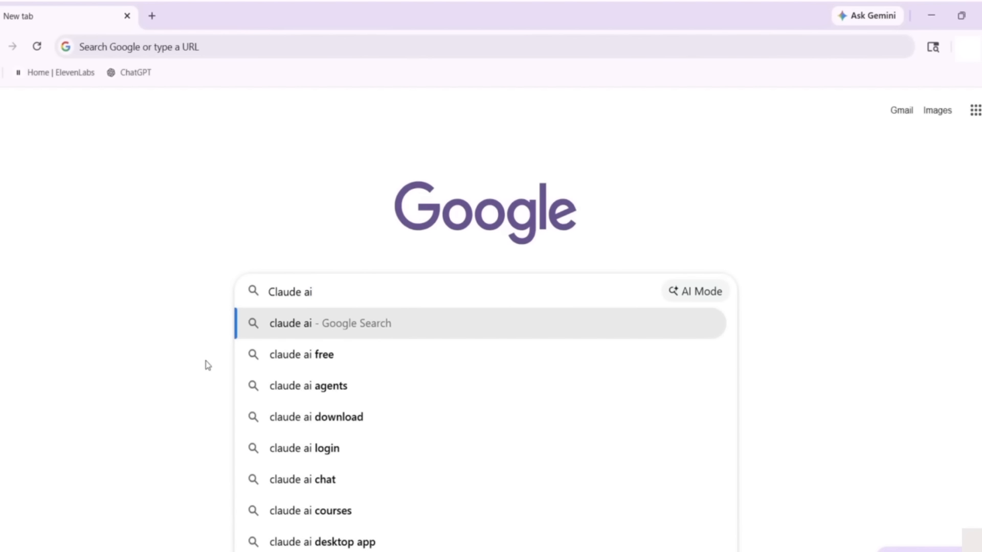
key(Return)
click(147, 223)
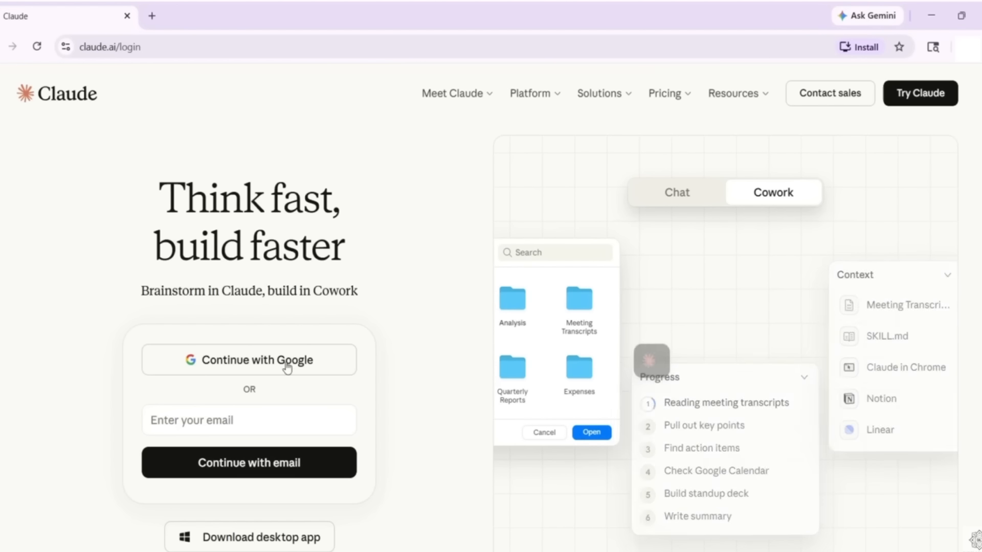
click(268, 370)
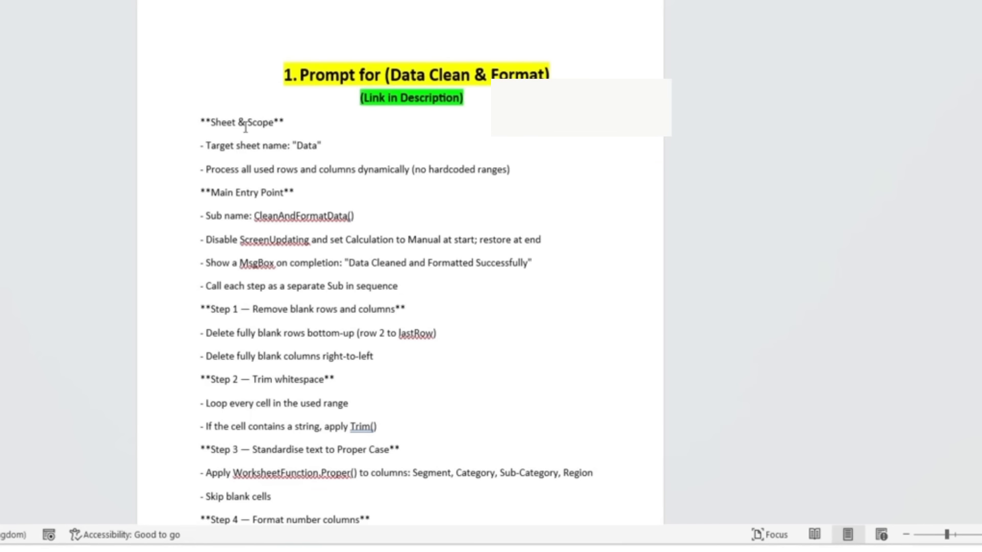
Copy the "Data Clean & Format" prompt from the Word document and submit it to Claude.
drag(201, 119, 528, 490)
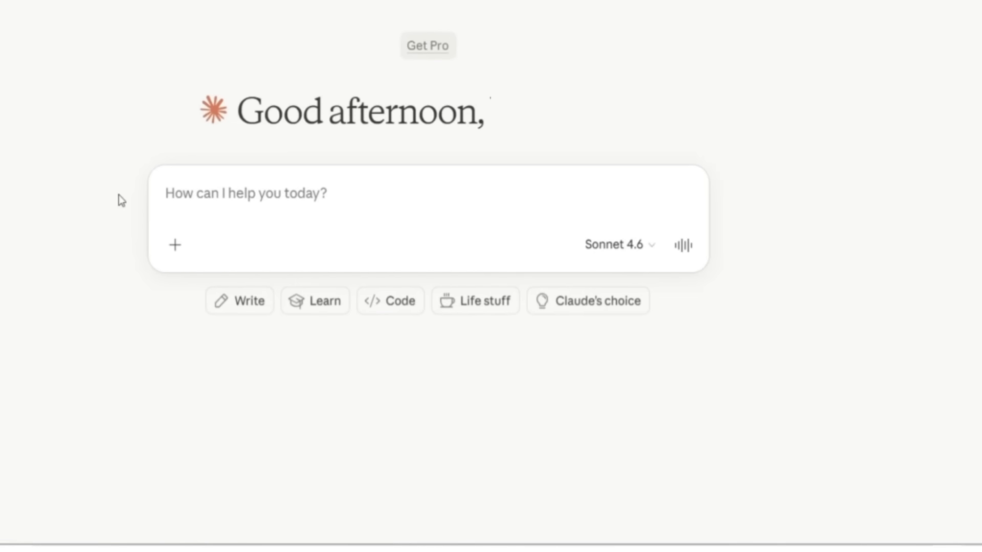
key(ctrl+v)
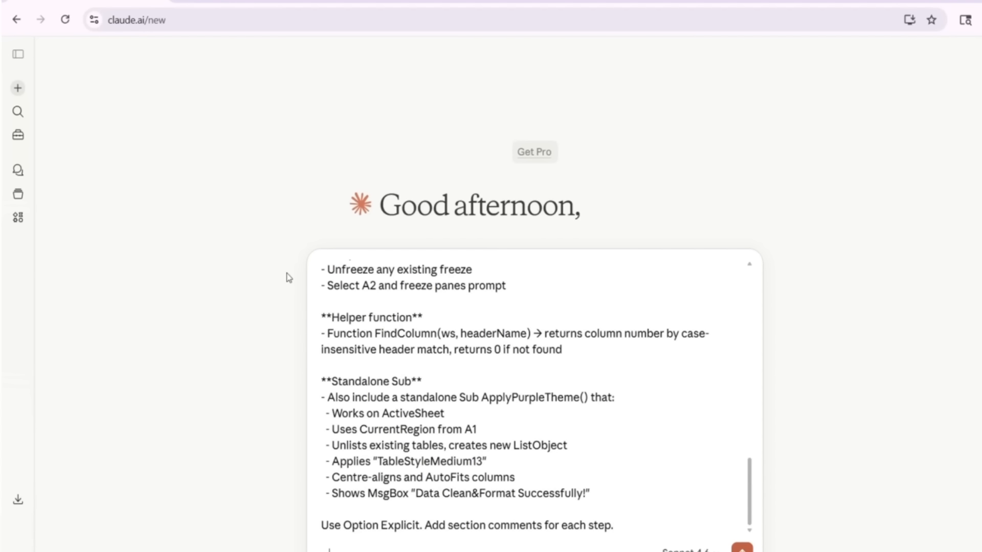
key(Return)
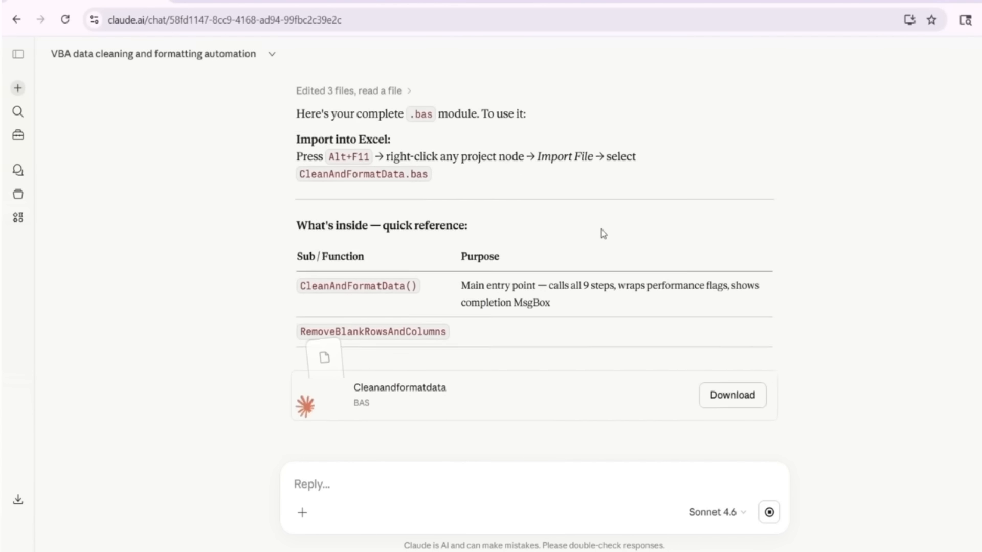
Download the Cleanandformatdata BAS file from Claude's reply, open it and copy all of its code.
click(721, 304)
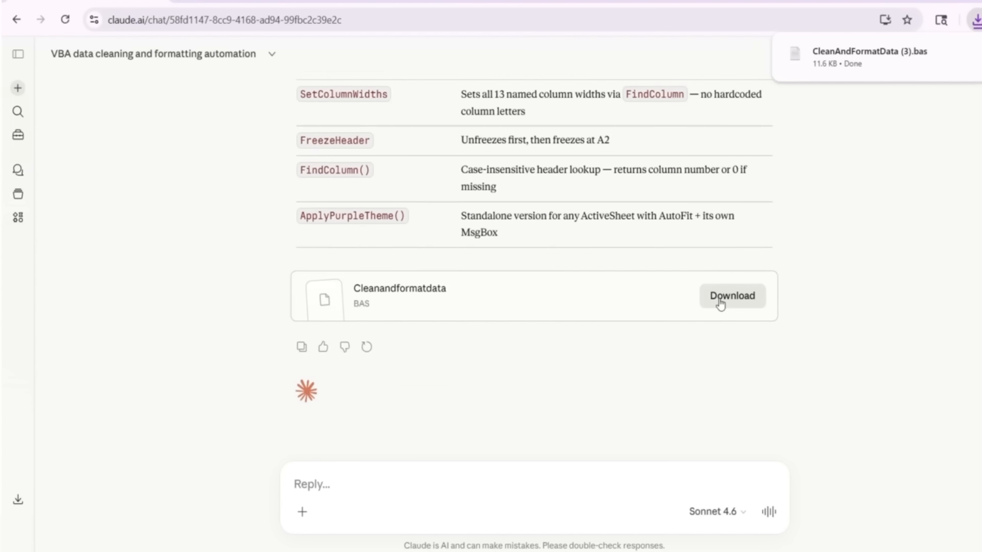
click(846, 72)
key(ctrl+a)
key(ctrl+c)
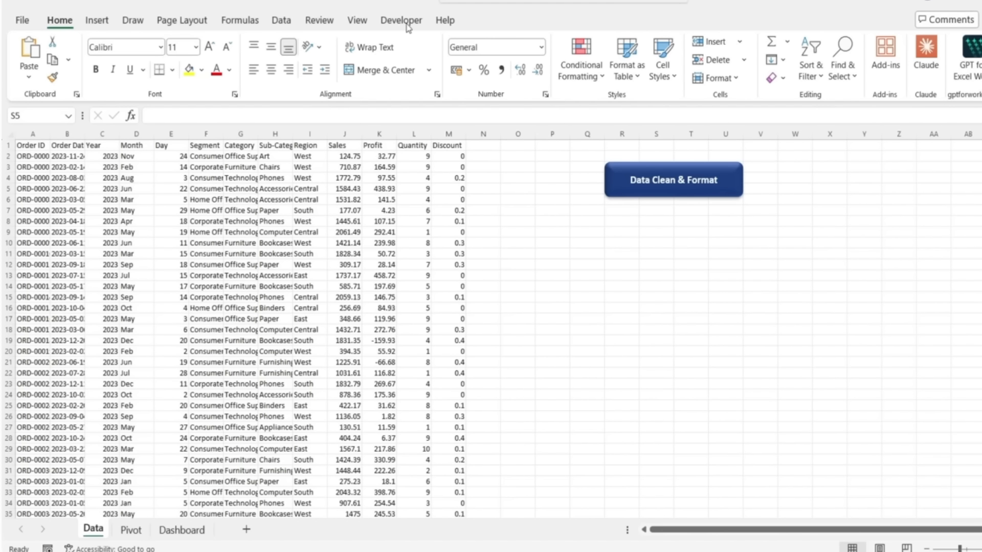
In Excel's Visual Basic editor, insert a new module into the workbook's project and name it CleanDataFormat.
click(402, 20)
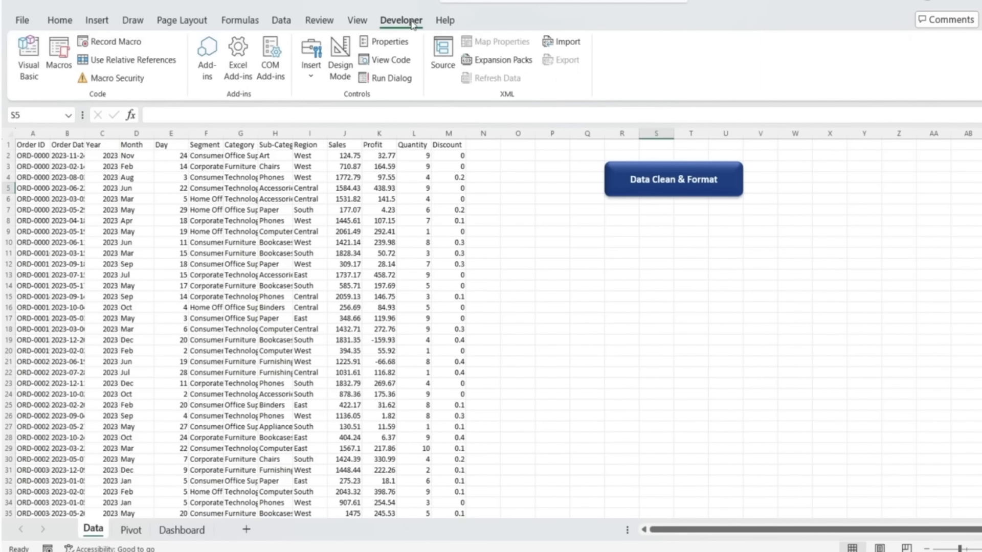
click(29, 69)
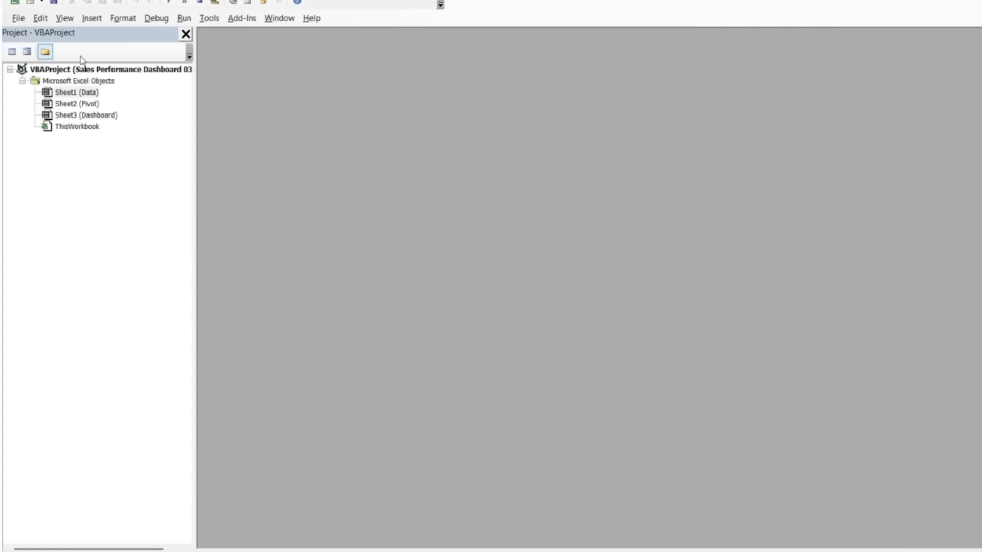
click(92, 19)
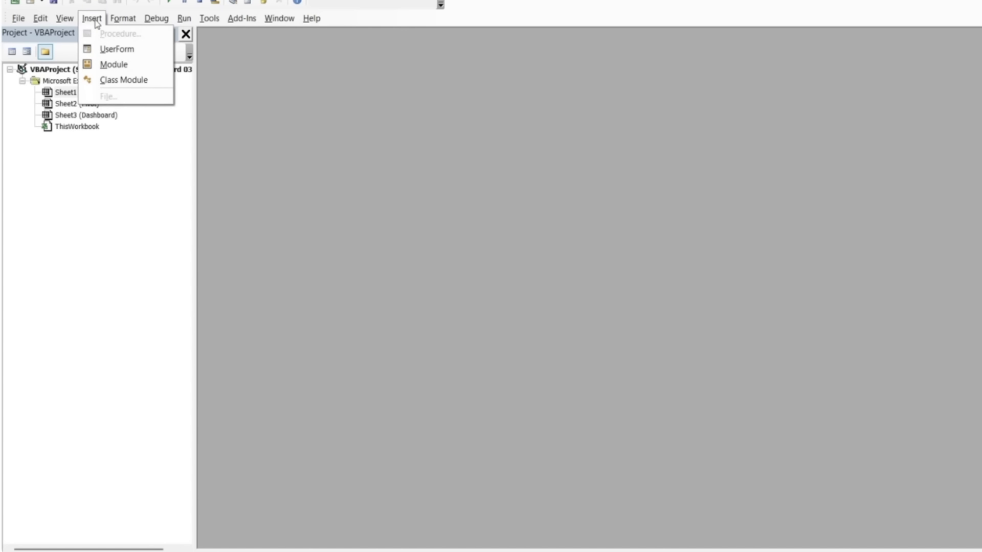
click(110, 65)
click(249, 4)
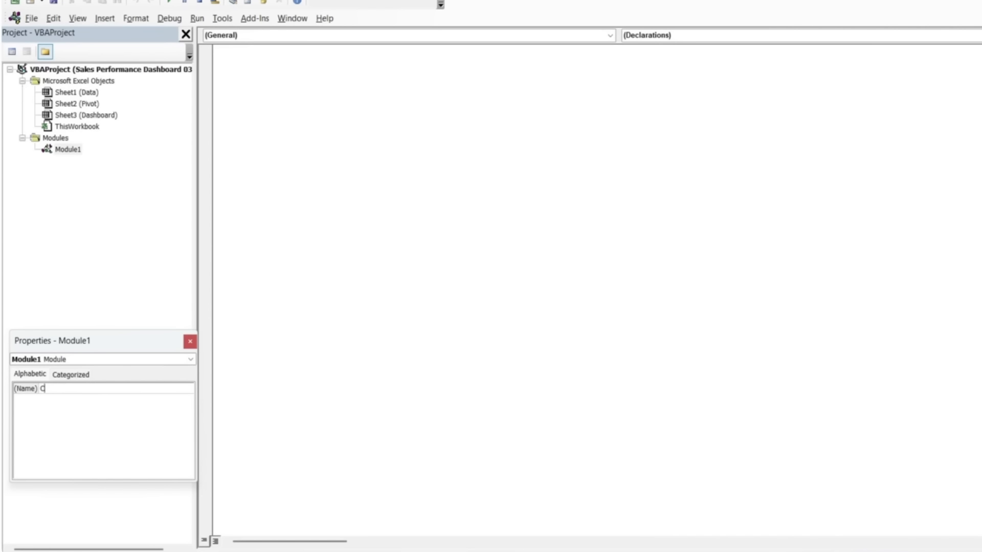
click(190, 341)
Paste the copied code into the CleanDataFormat module and return to the workbook.
click(228, 64)
key(ctrl+v)
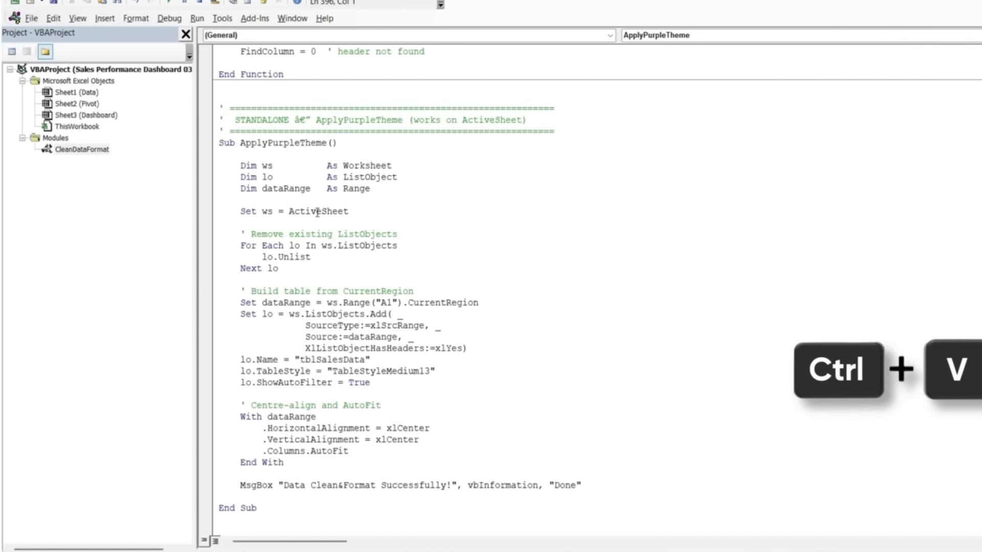
scroll(318, 212, up, 8)
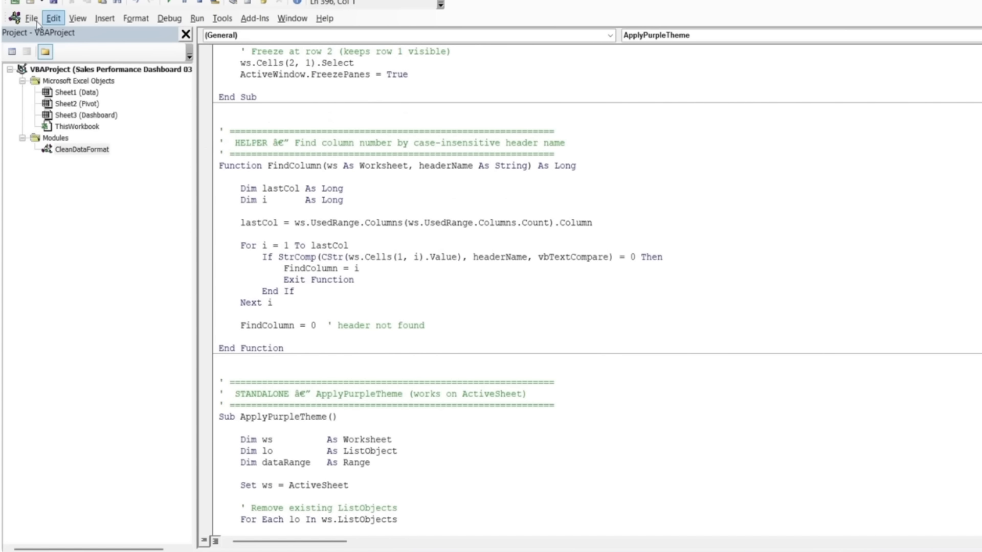
click(15, 2)
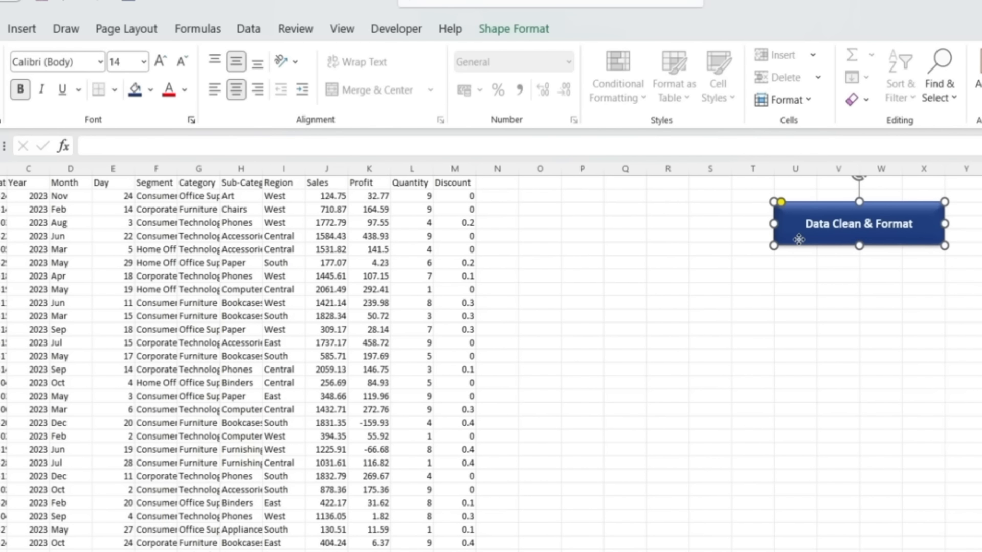
Assign the CleanAndFormatData macro to the "Data Clean & Format" shape on the Data sheet and deselect the shape.
right_click(799, 239)
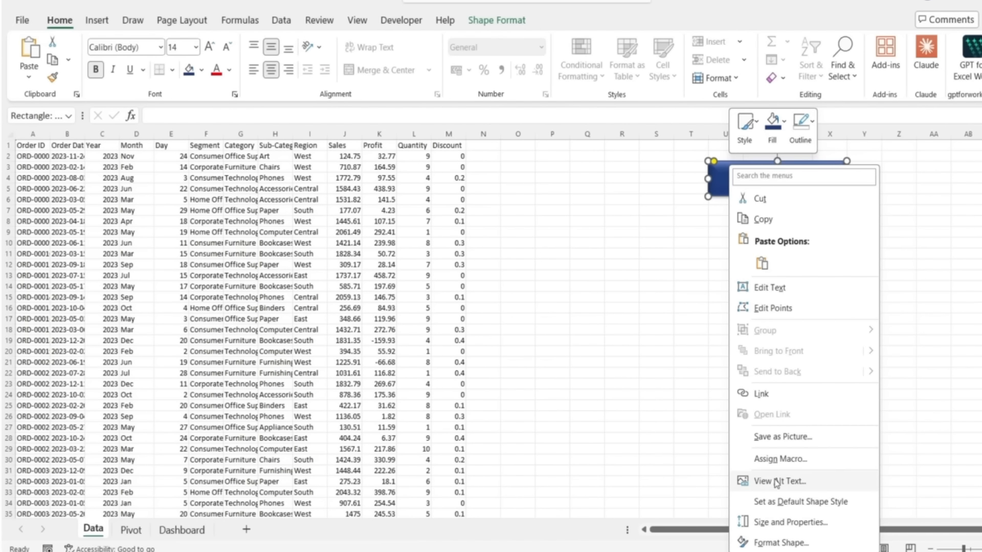
click(771, 459)
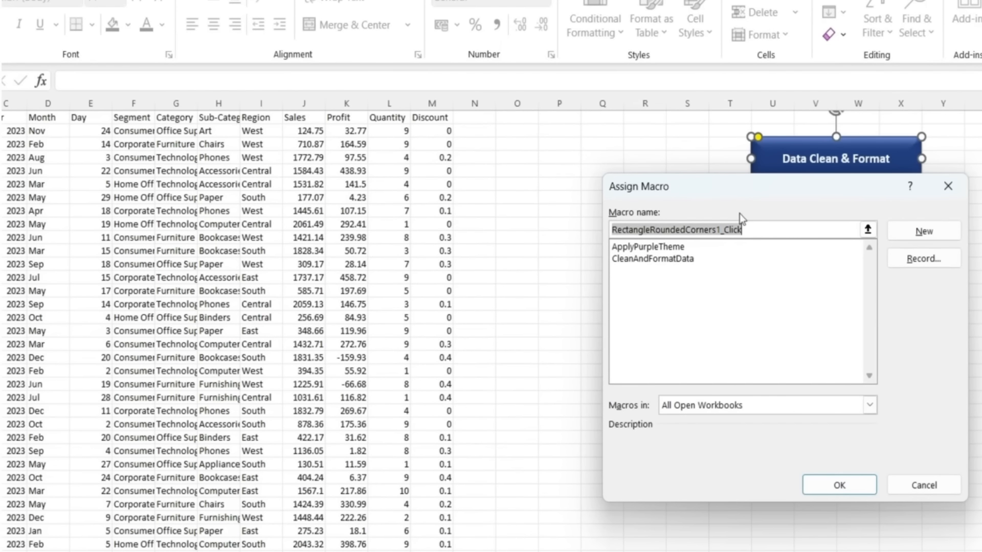
click(637, 263)
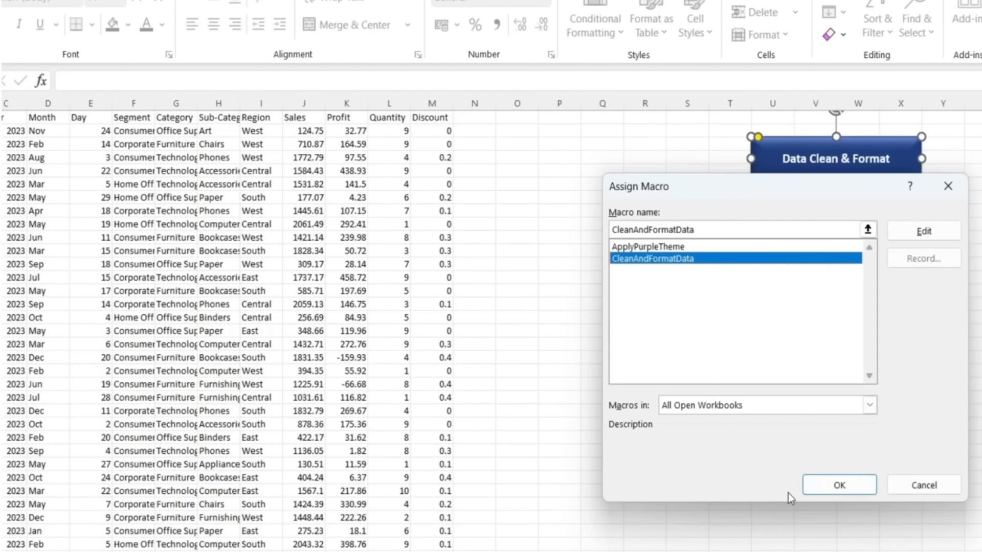
click(824, 490)
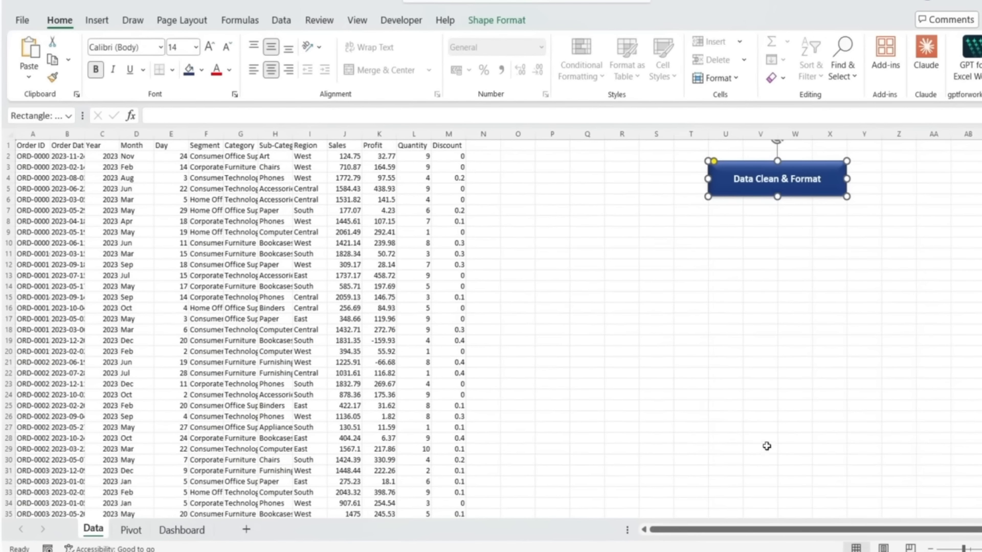
click(752, 261)
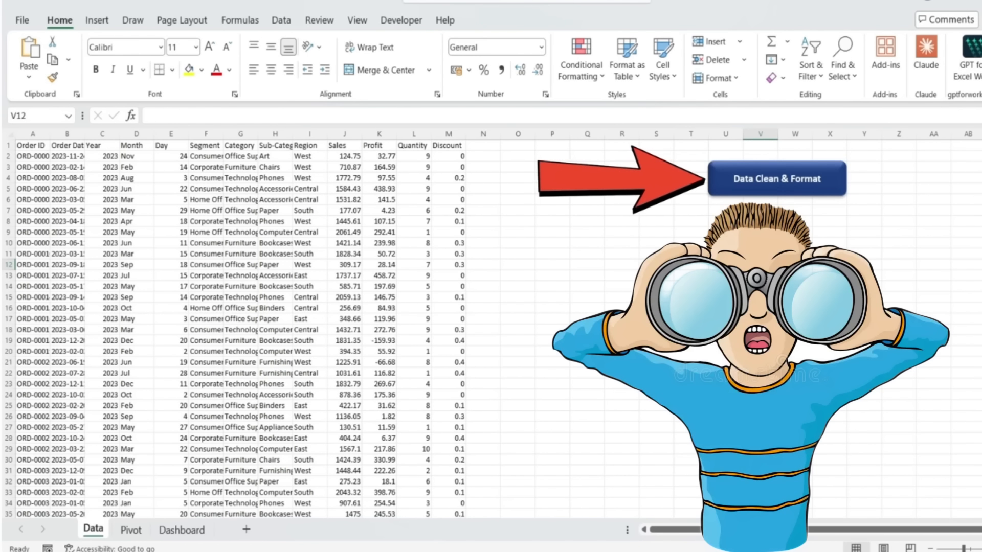
Run the "Data Clean & Format" macro on the Data sheet and dismiss its completion message.
click(775, 182)
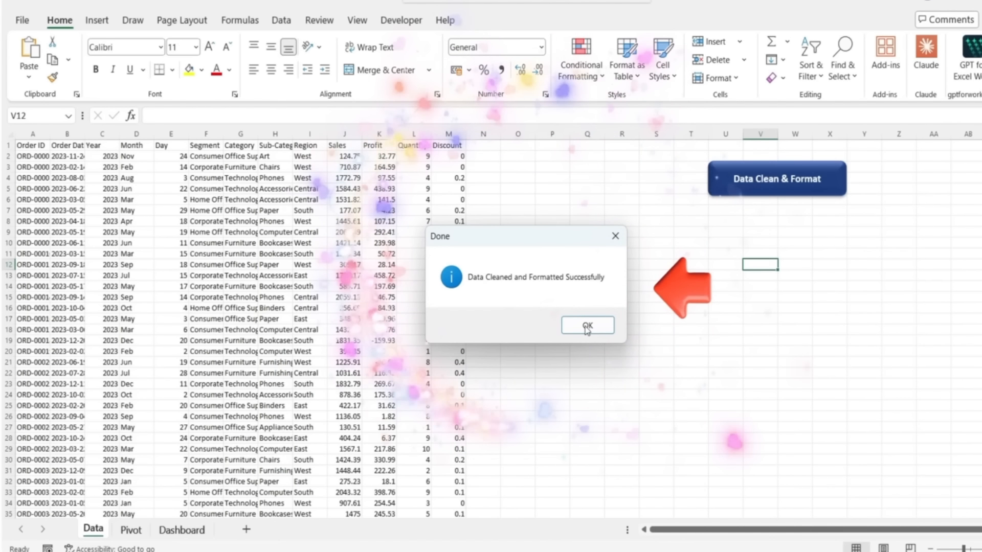
click(587, 327)
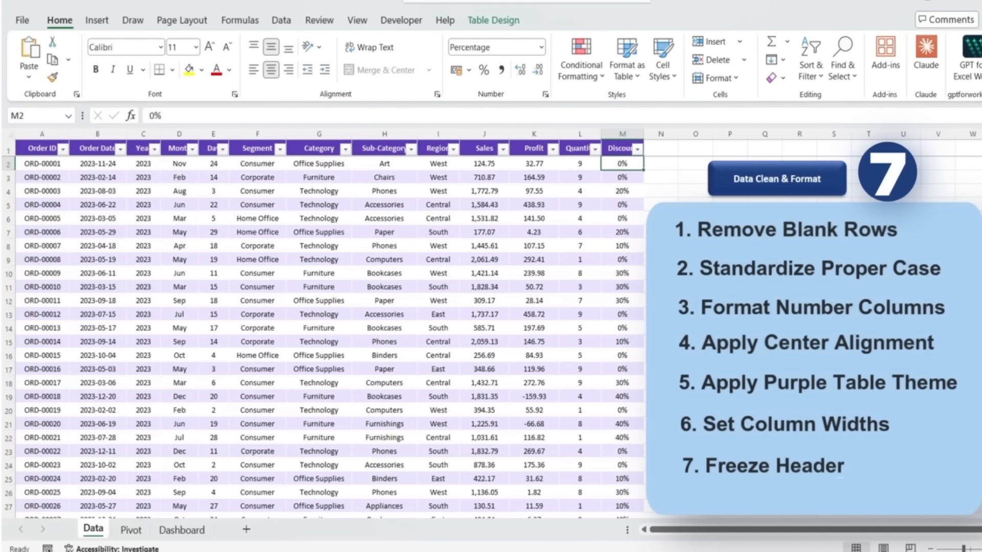
click(730, 287)
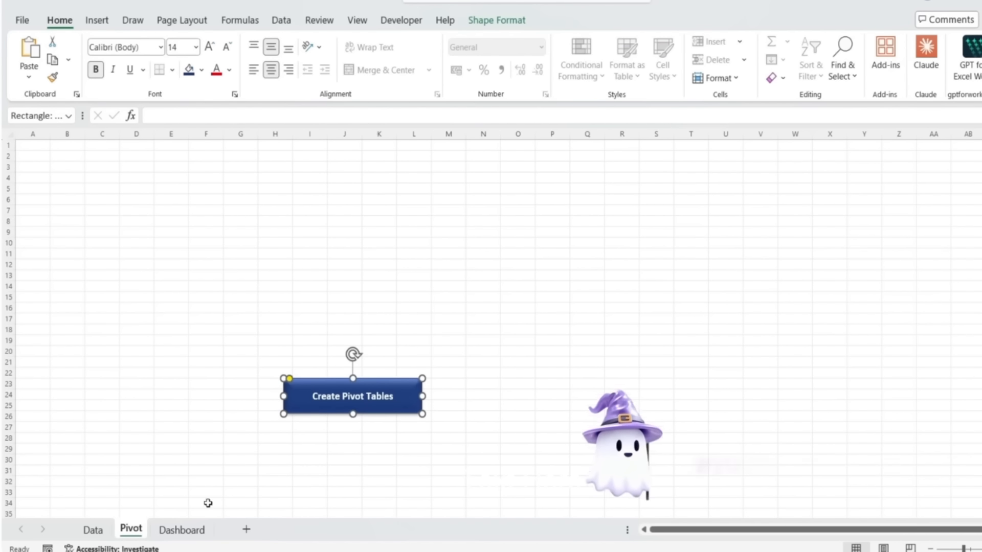
Copy the "Create Pivot Tables" prompt from the Word document and submit it in the same Claude chat.
click(342, 436)
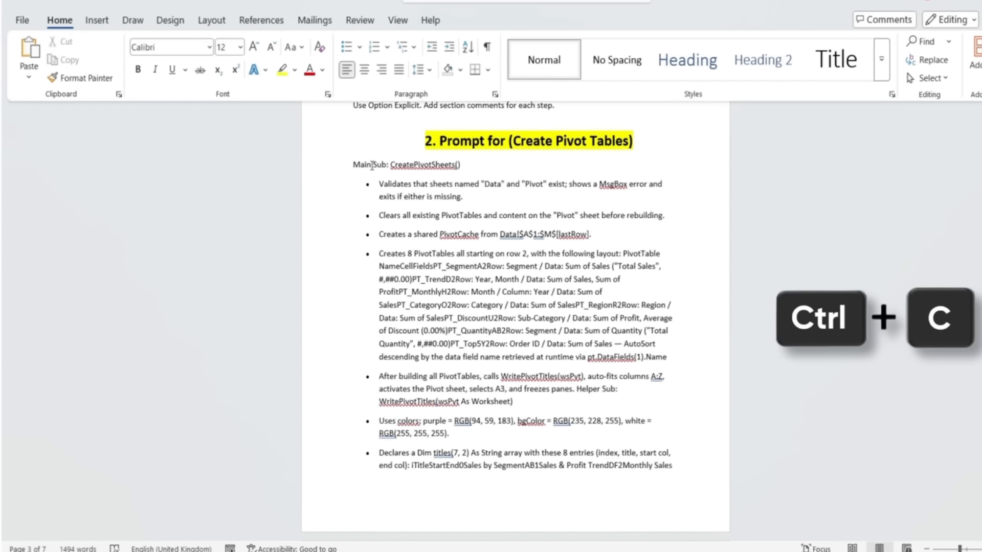
drag(353, 164, 560, 462)
key(ctrl+c)
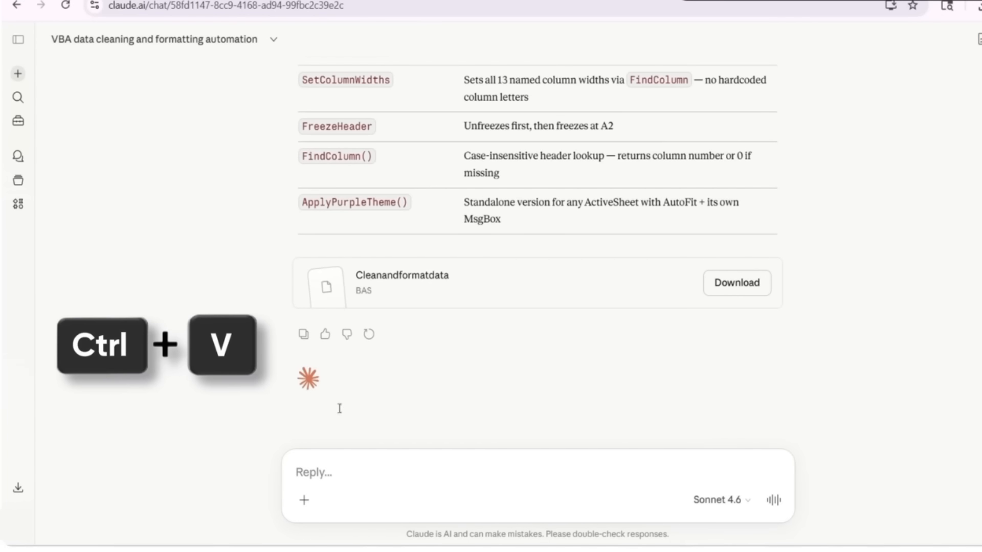
key(ctrl+v)
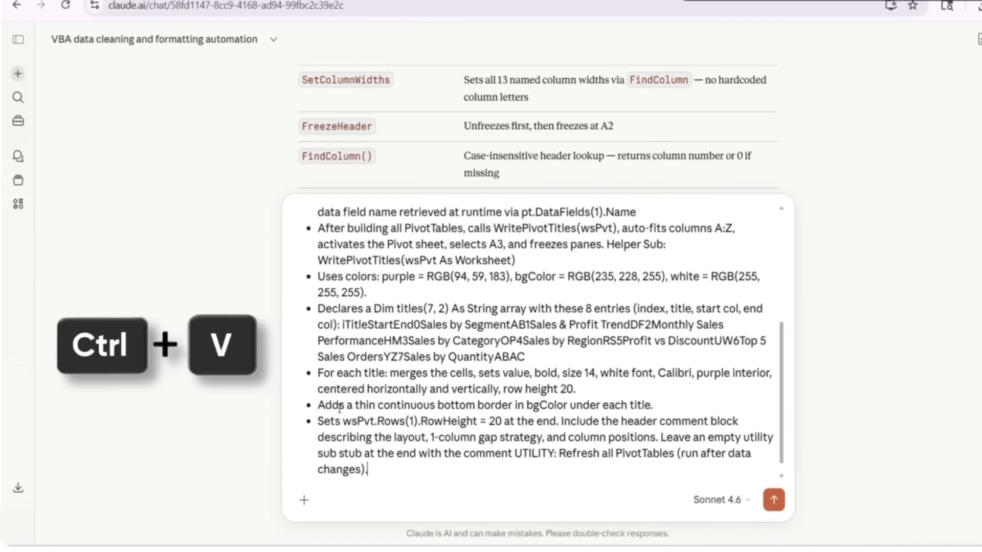
key(Return)
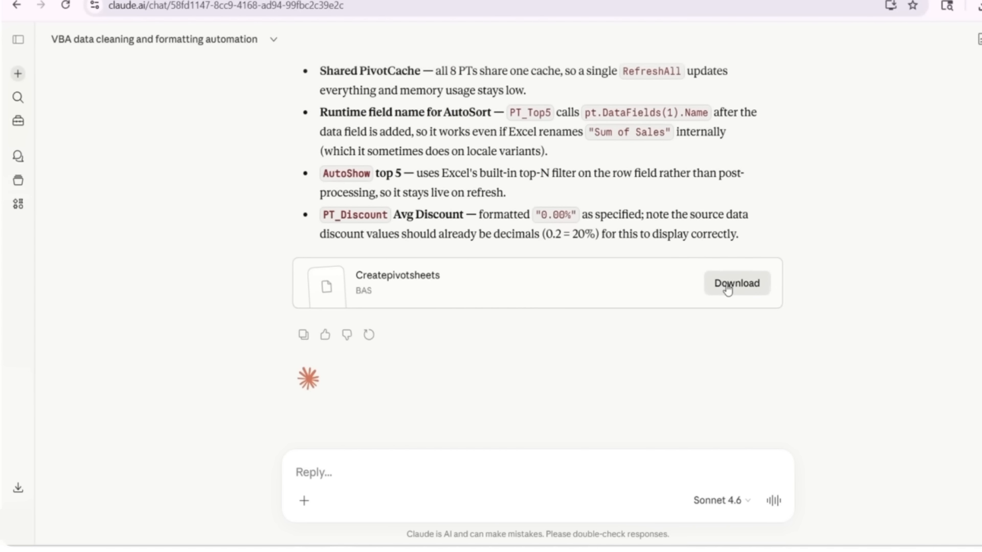
Download the Createpivotsheets BAS file from Claude's reply and copy all of its code.
click(727, 290)
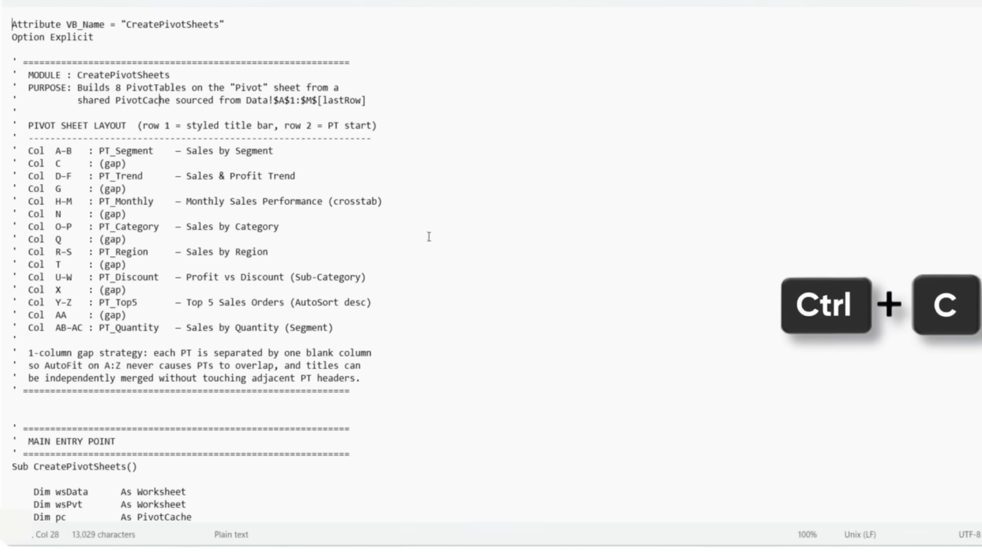
key(ctrl+a)
key(ctrl+c)
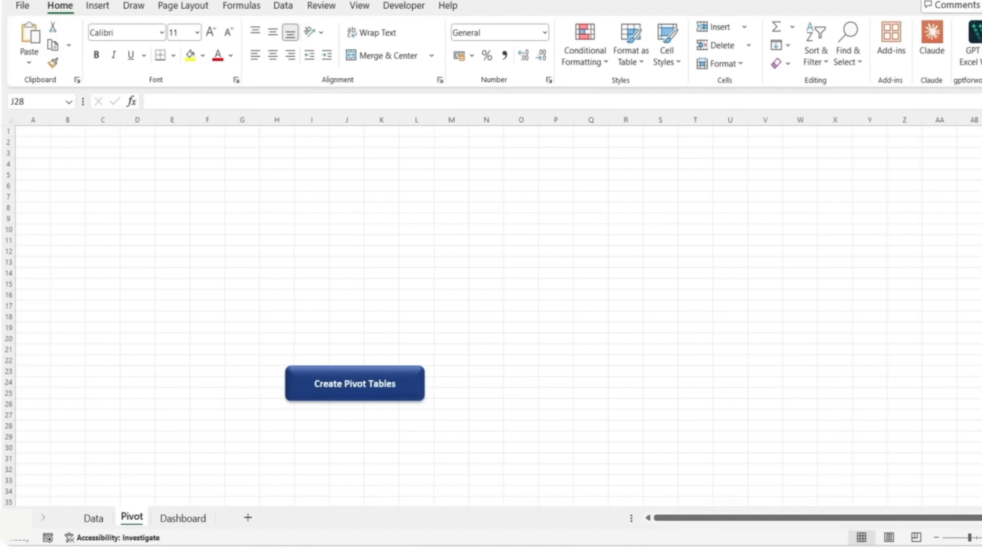
Insert a new module in the workbook's VBA project and name it Pivot.
click(451, 404)
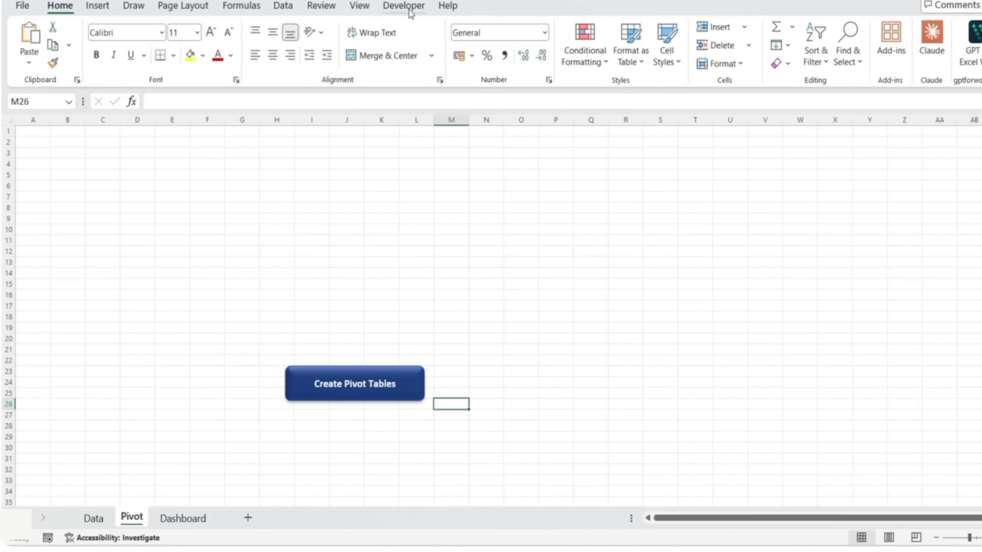
click(404, 5)
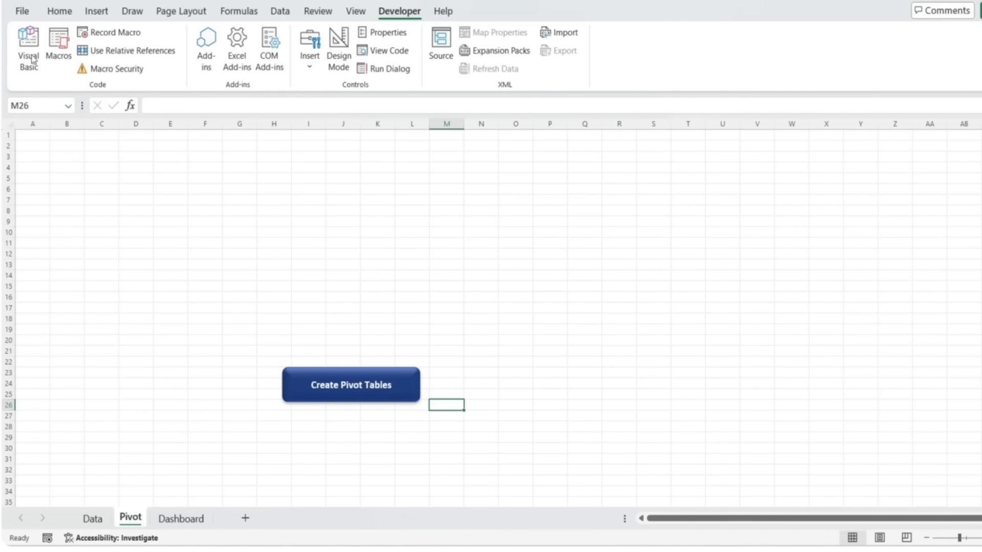
click(29, 57)
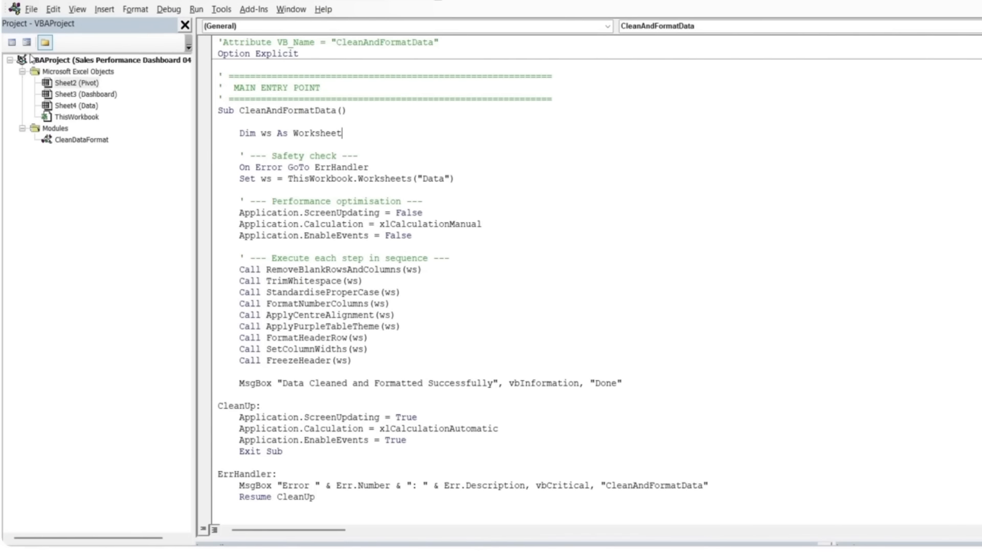
click(105, 10)
click(120, 60)
key(F4)
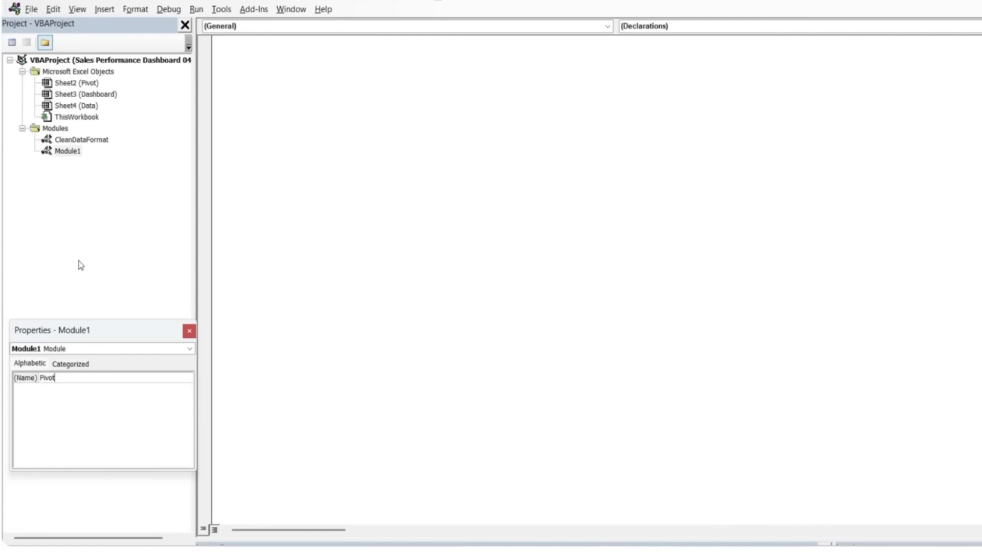
click(189, 332)
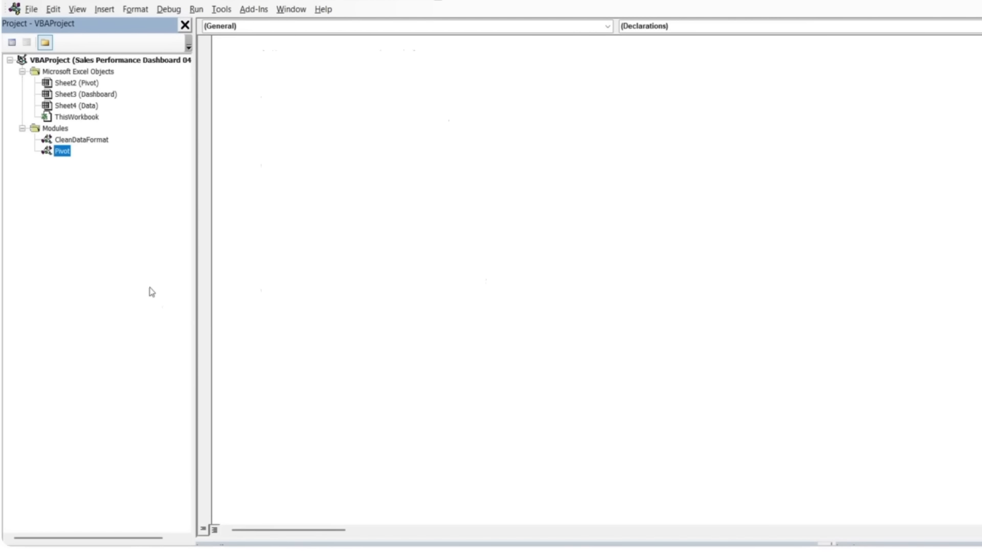
Paste the copied Createpivotsheets code into the Pivot module and return to the workbook's Pivot sheet.
click(359, 151)
key(ctrl+v)
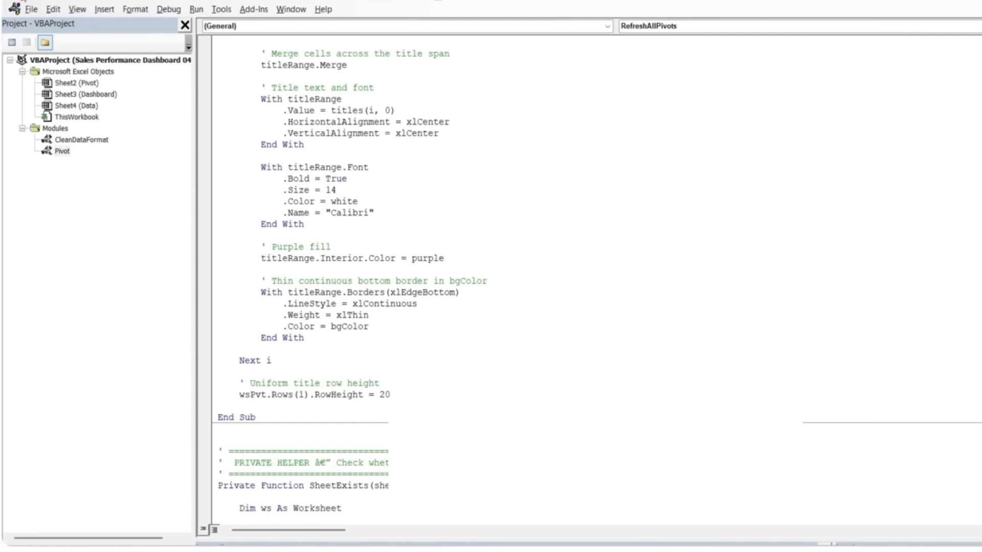
click(14, 8)
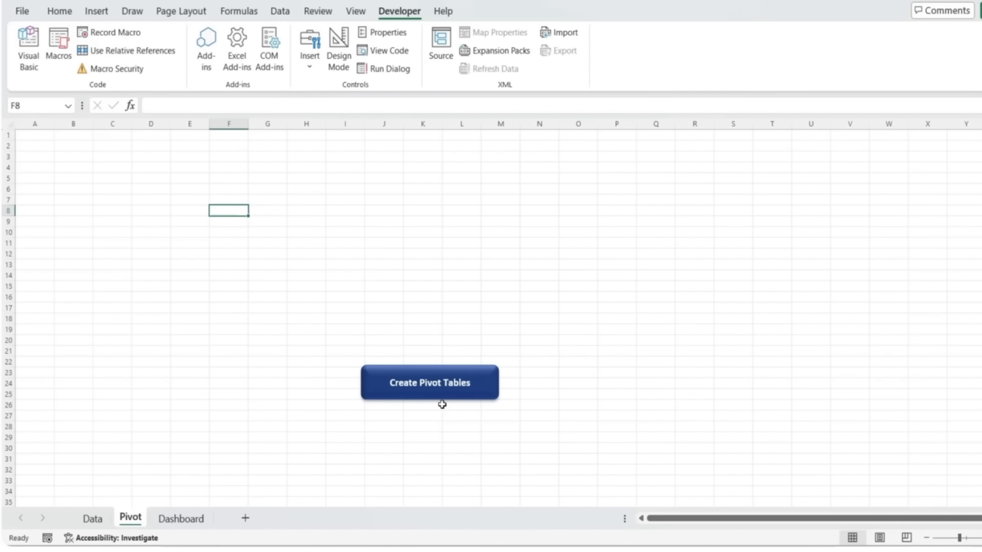
Assign the CreatePivotSheets macro to the "Create Pivot Tables" shape on the Pivot sheet, deselect the shape and run the macro.
right_click(442, 401)
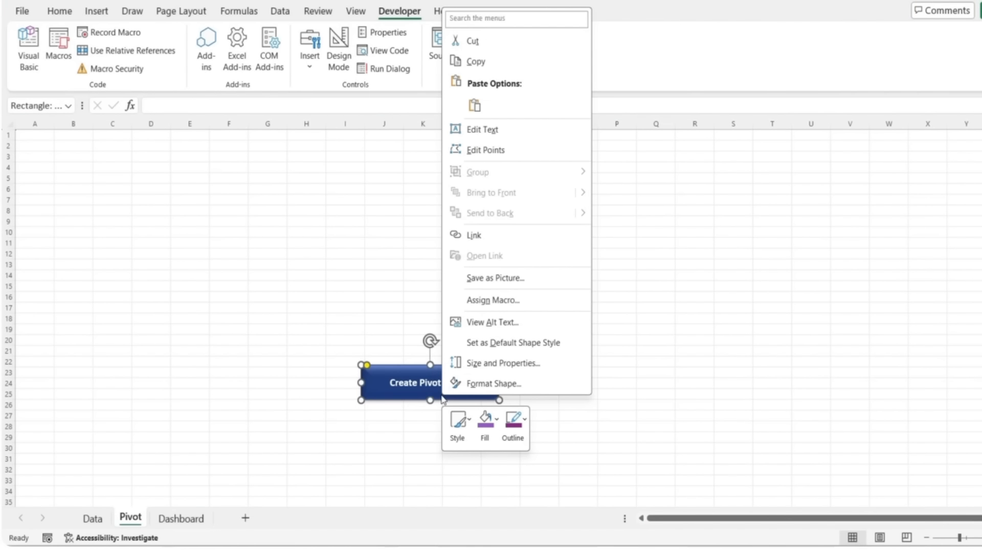
click(504, 301)
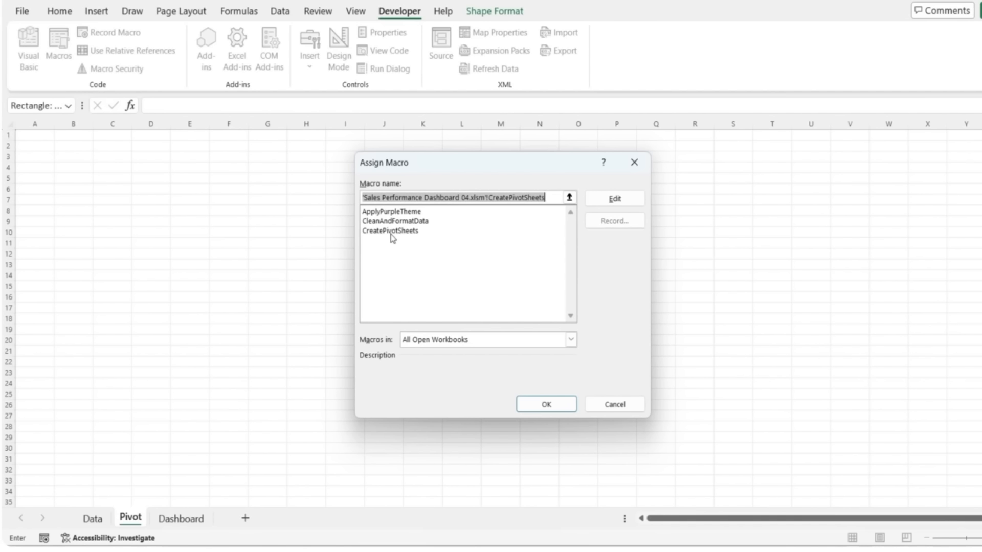
click(392, 232)
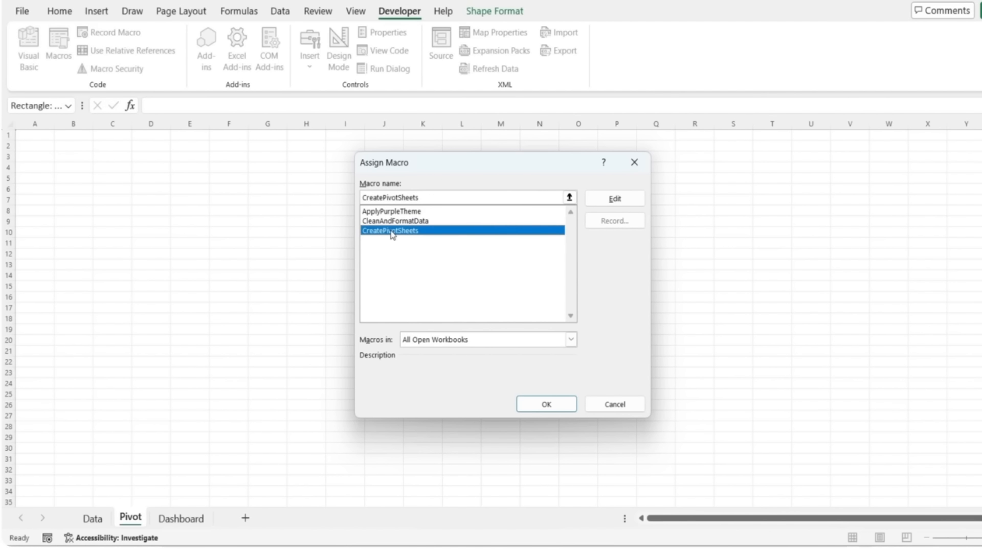
click(532, 408)
key(Escape)
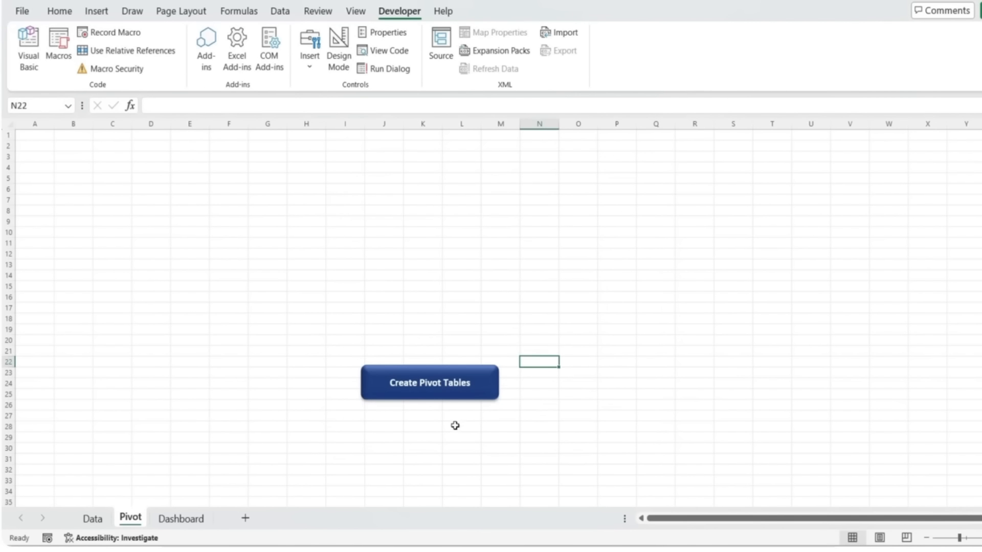
click(430, 388)
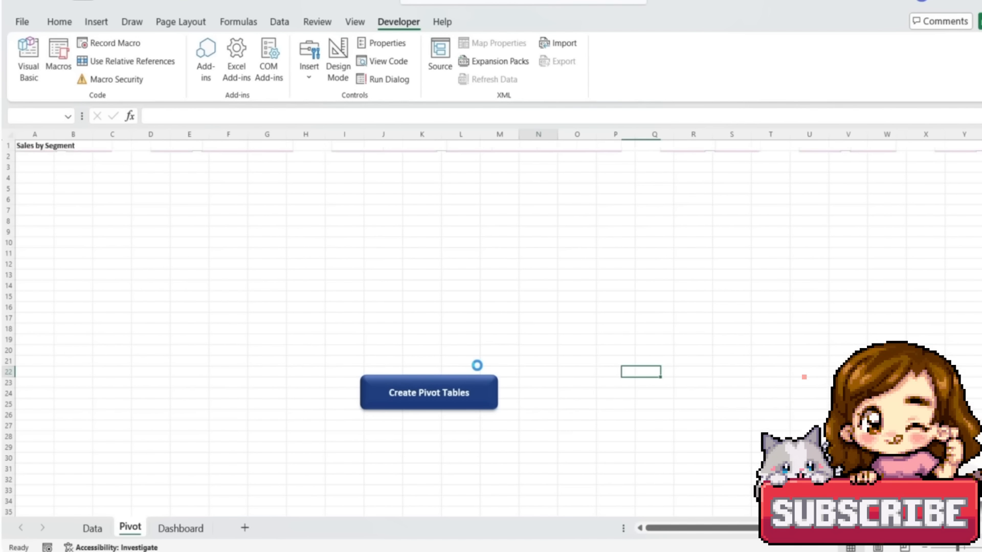
Examine the pivot tables on the Pivot sheet, from Sales by Segment across to Sales by Quantity and down the Sales & Profit Trend rows.
click(60, 147)
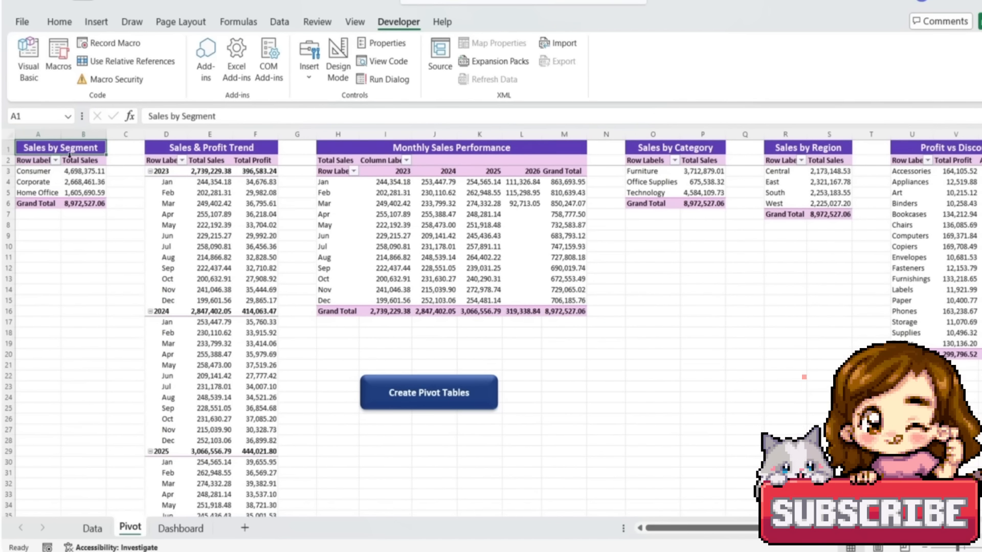
click(202, 146)
click(511, 148)
click(699, 150)
click(780, 149)
click(903, 149)
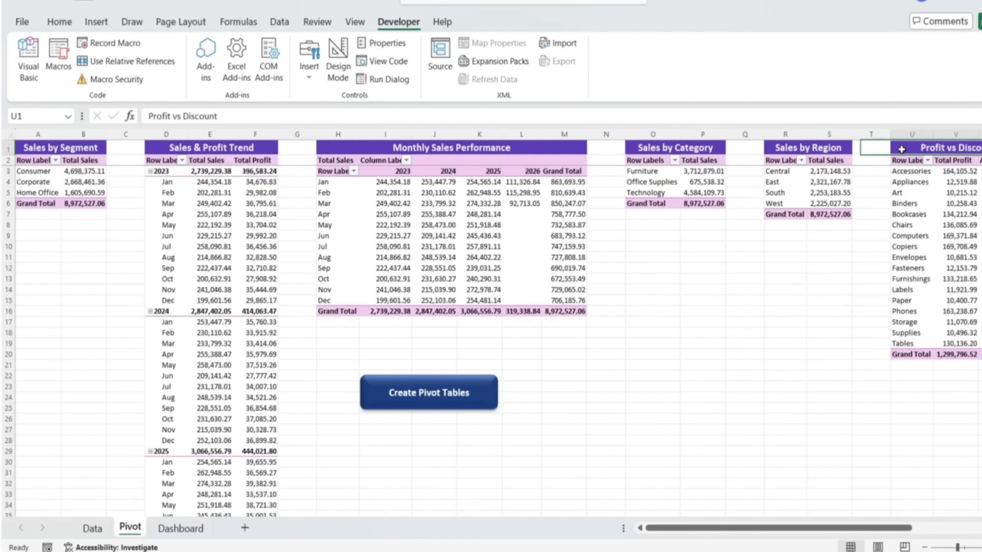
click(783, 148)
mouse_move(834, 529)
mouse_down()
mouse_move(932, 529)
mouse_move(818, 529)
mouse_up()
click(890, 148)
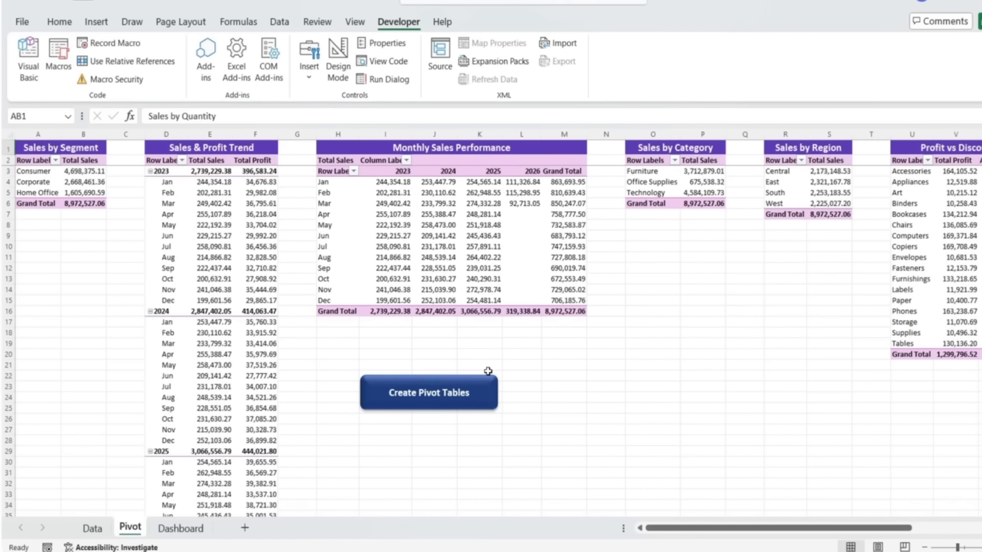
scroll(519, 336, down, 7)
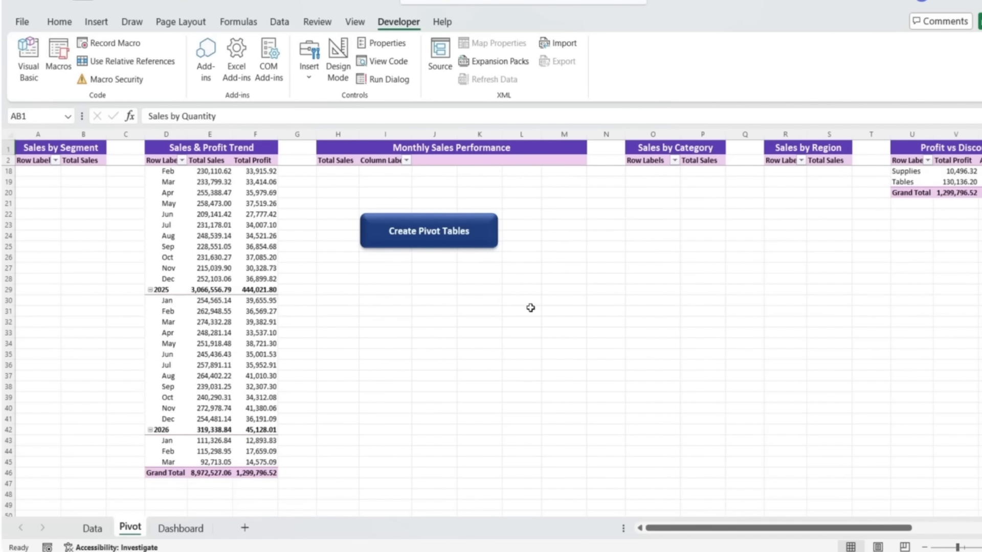
scroll(530, 308, down, 5)
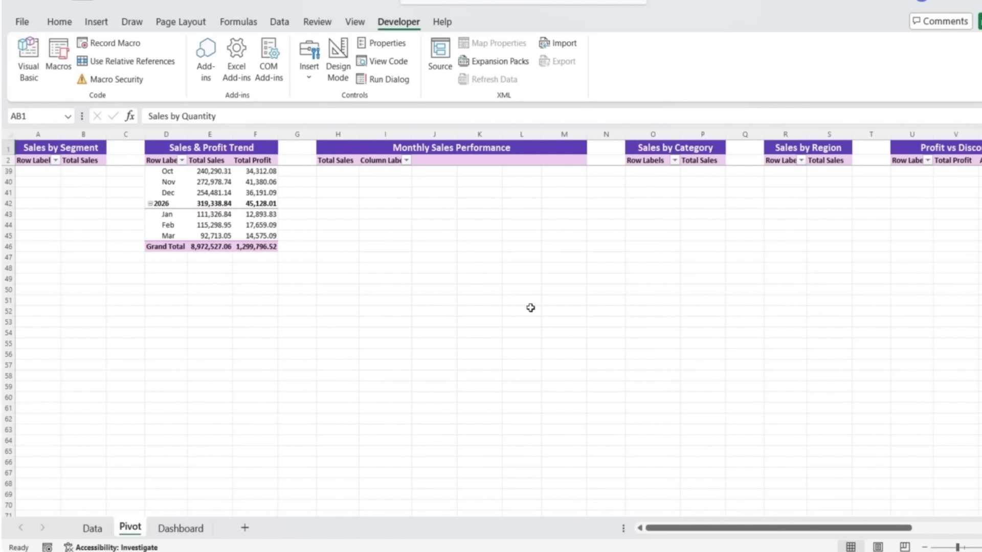
scroll(531, 307, up, 10)
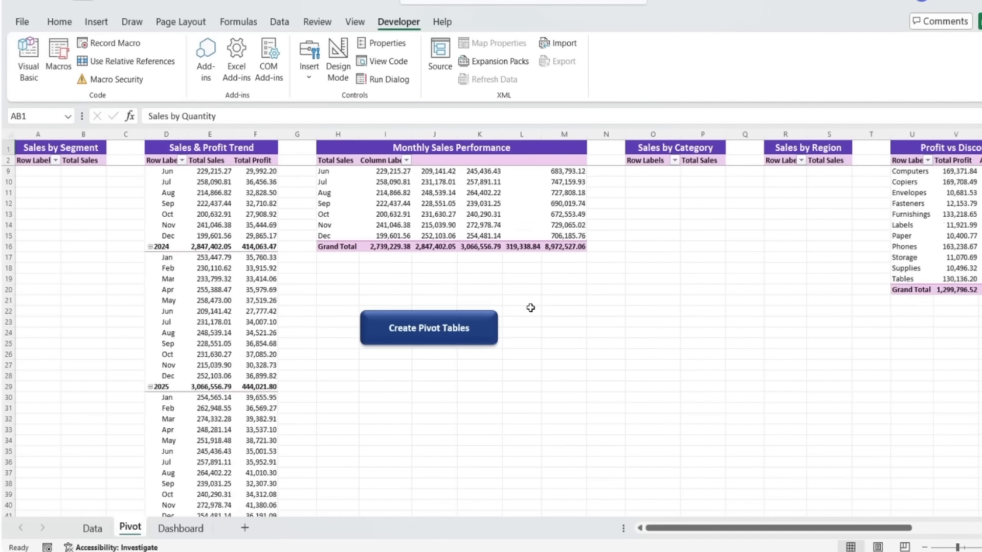
scroll(530, 308, up, 2)
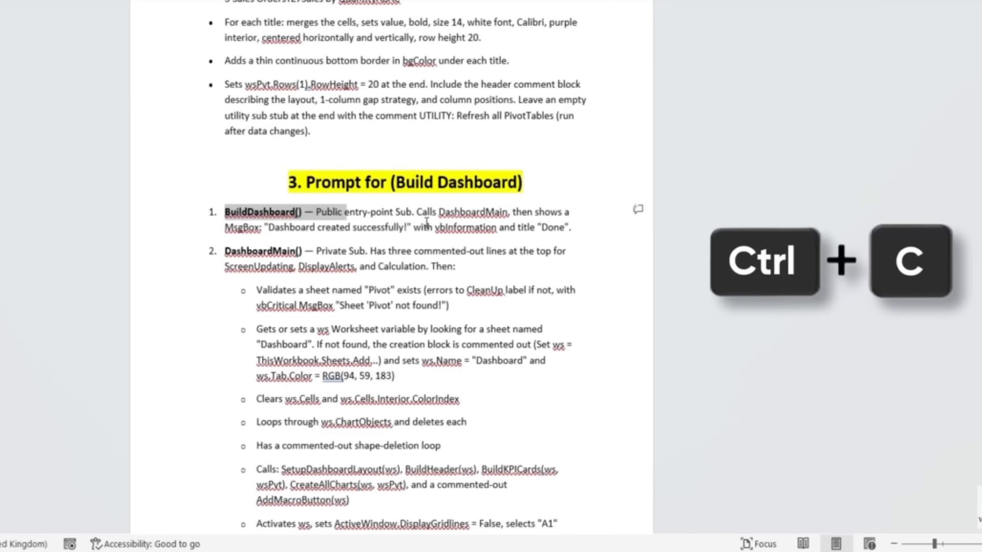
Copy the "Build Dashboard" prompt from the Word document and submit it in the same Claude chat.
drag(426, 221, 585, 444)
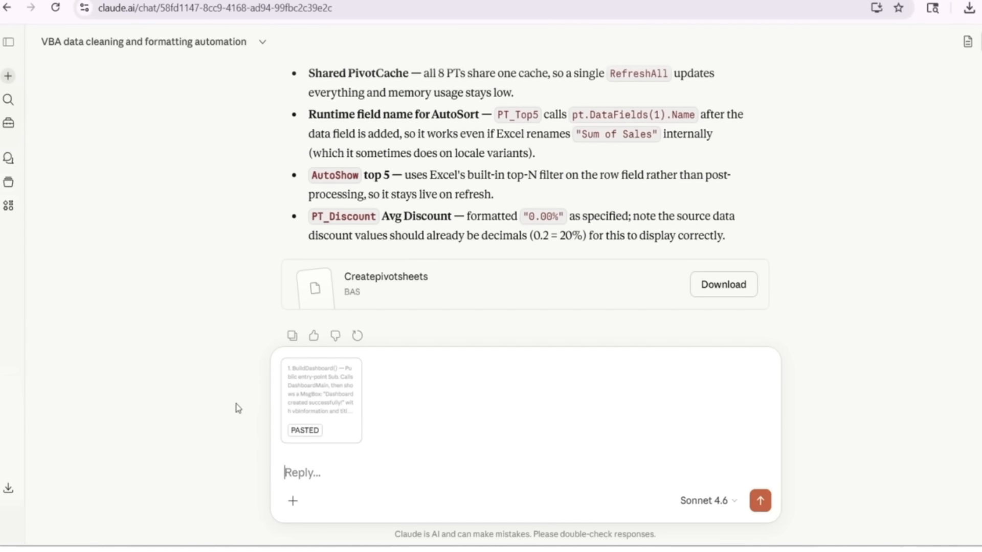
key(Return)
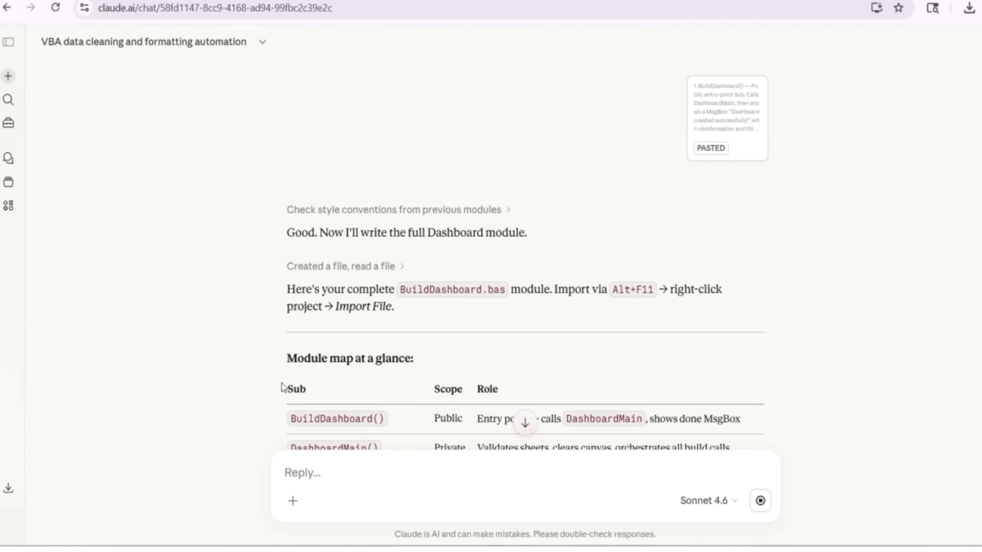
Download the Builddashboard BAS file from Claude's reply and copy its code.
scroll(254, 380, down, 3)
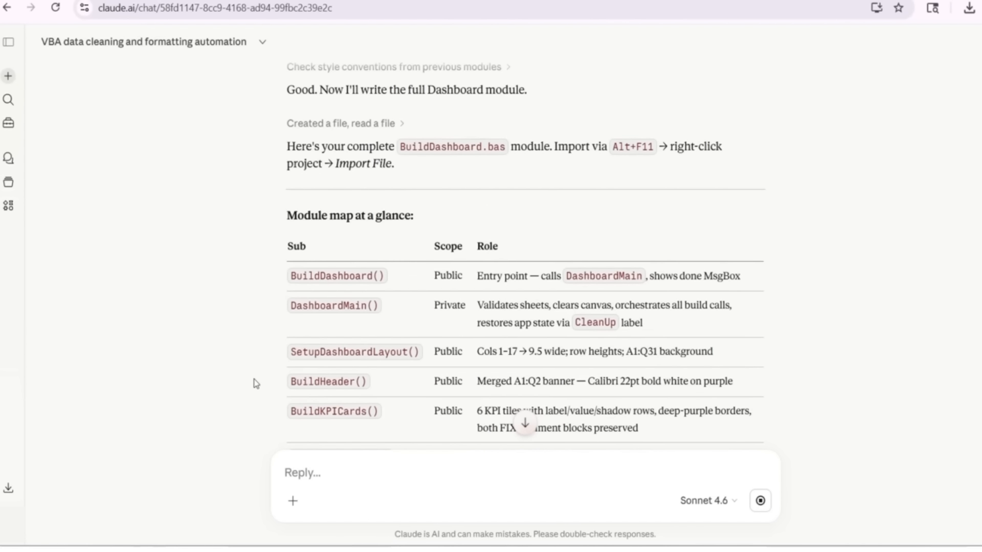
scroll(256, 384, down, 1)
scroll(256, 383, down, 5)
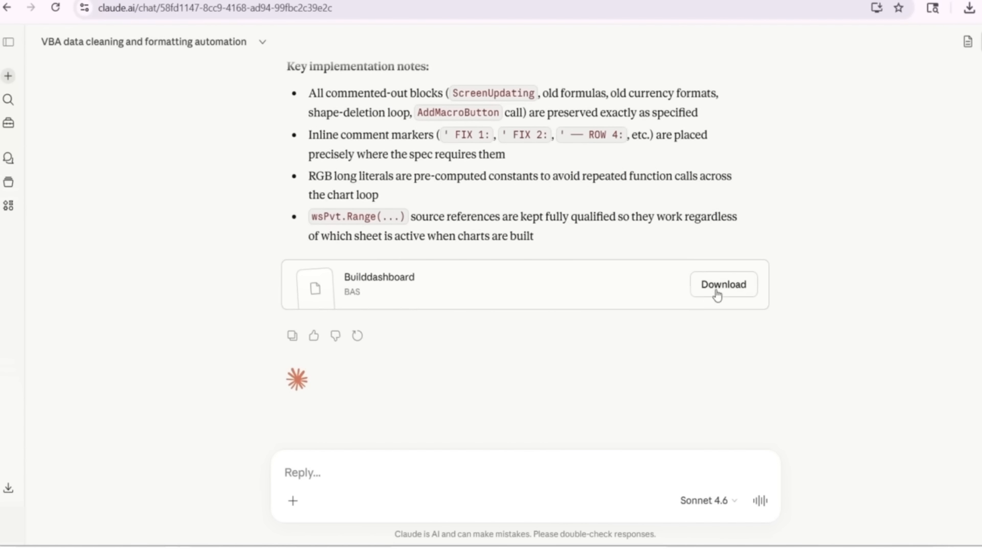
click(722, 285)
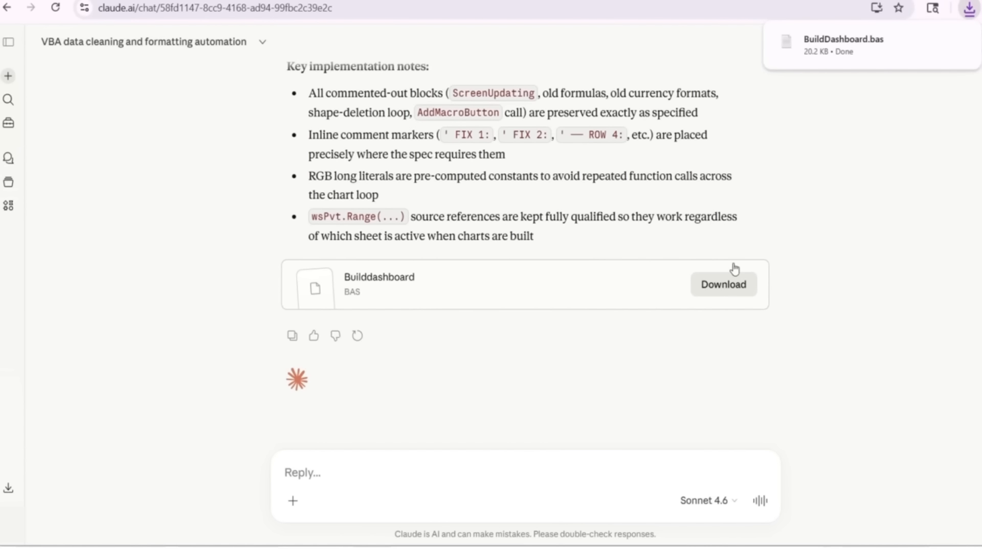
key(ctrl+c)
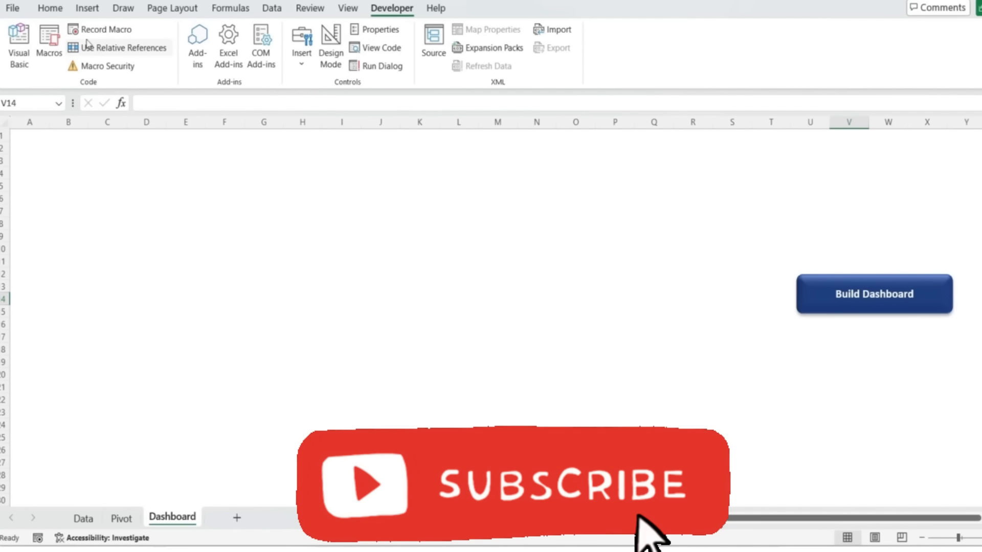
Insert another new module in the workbook's VBA project and paste the copied BuildDashboard code into it.
click(21, 36)
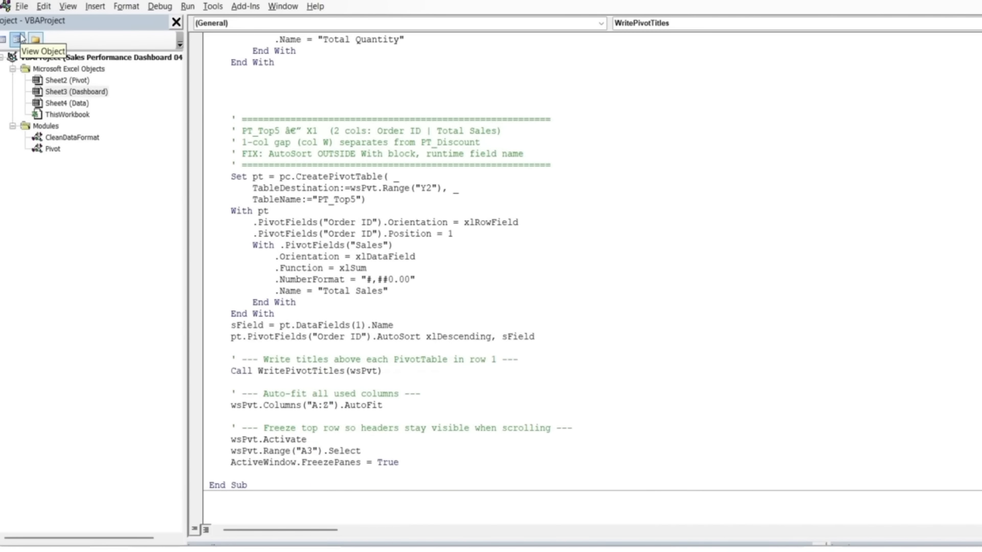
click(96, 8)
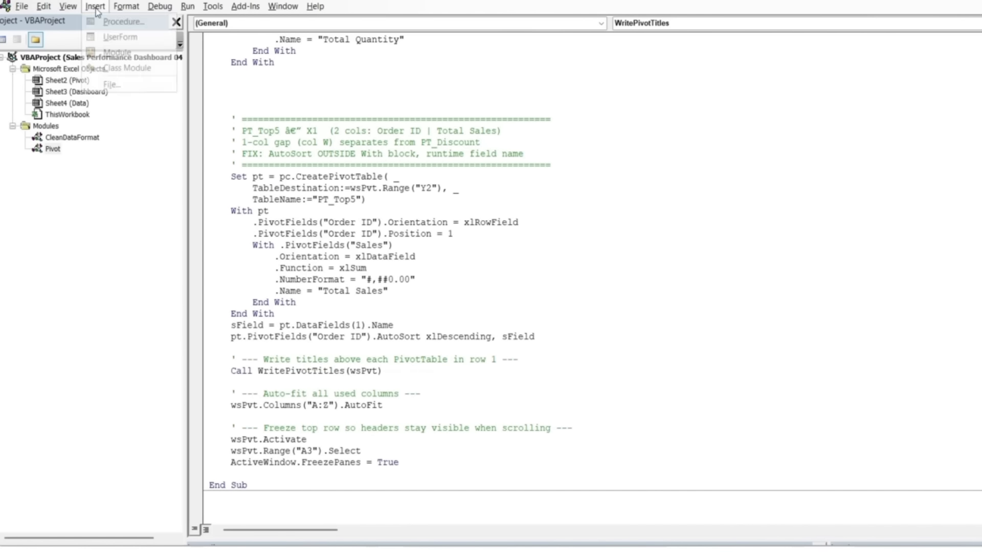
click(119, 53)
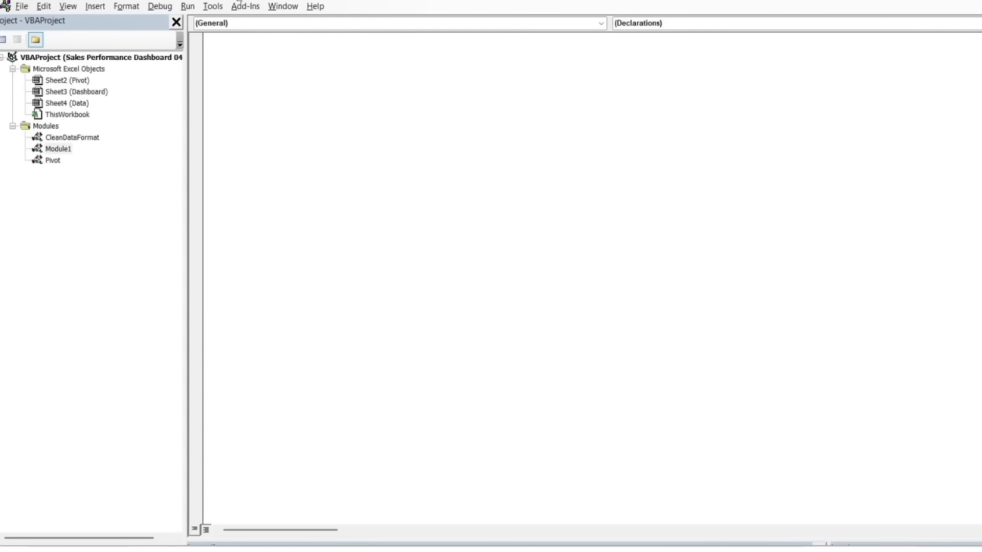
click(233, 2)
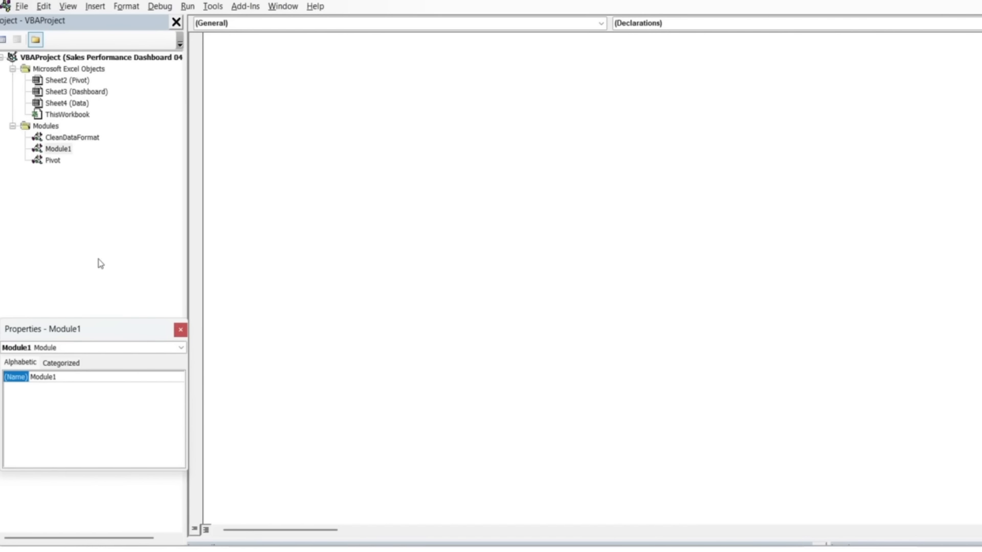
click(180, 330)
key(ctrl+v)
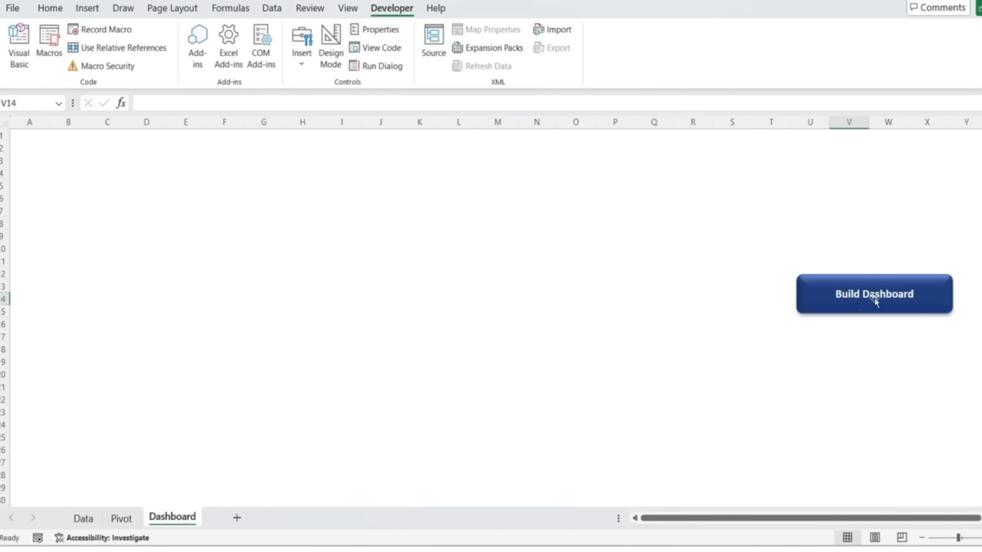
Assign the BuildDashboard macro to the "Build Dashboard" shape on the Dashboard sheet, deselect the shape and run the macro.
right_click(849, 314)
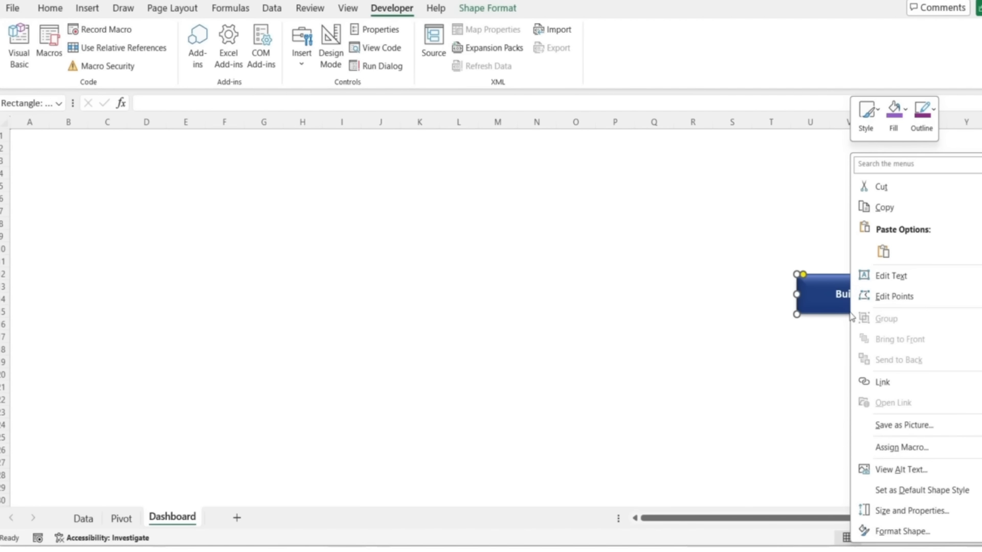
click(897, 447)
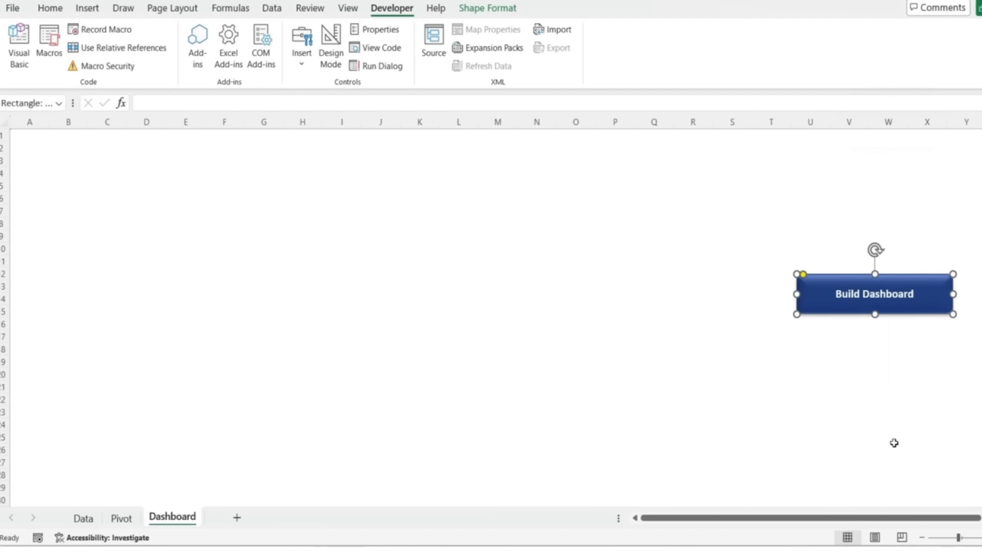
click(619, 301)
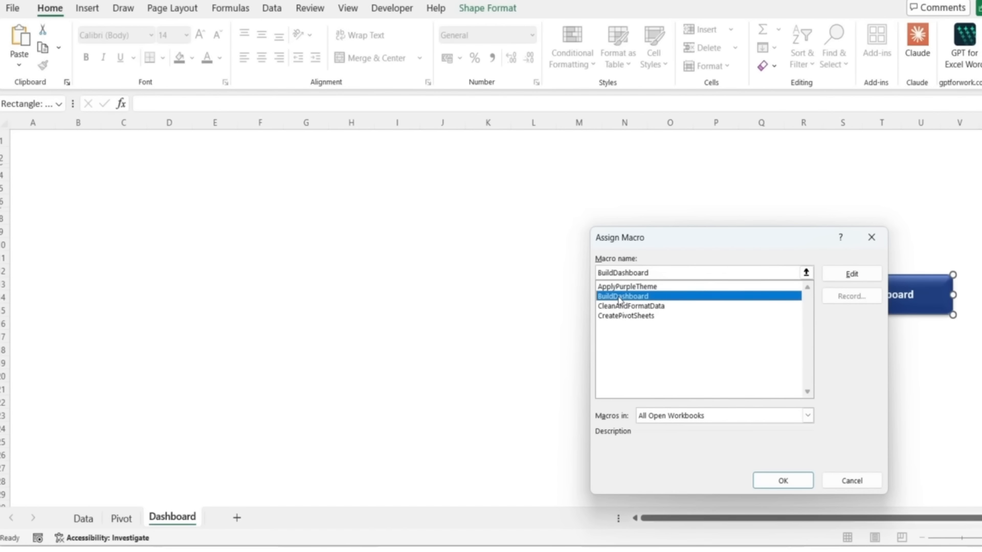
click(774, 483)
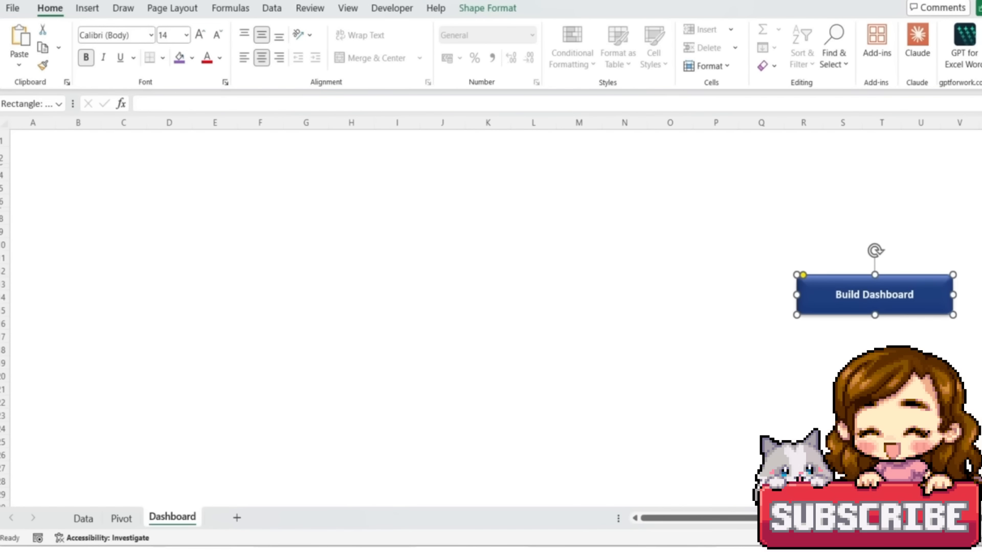
click(821, 362)
click(864, 304)
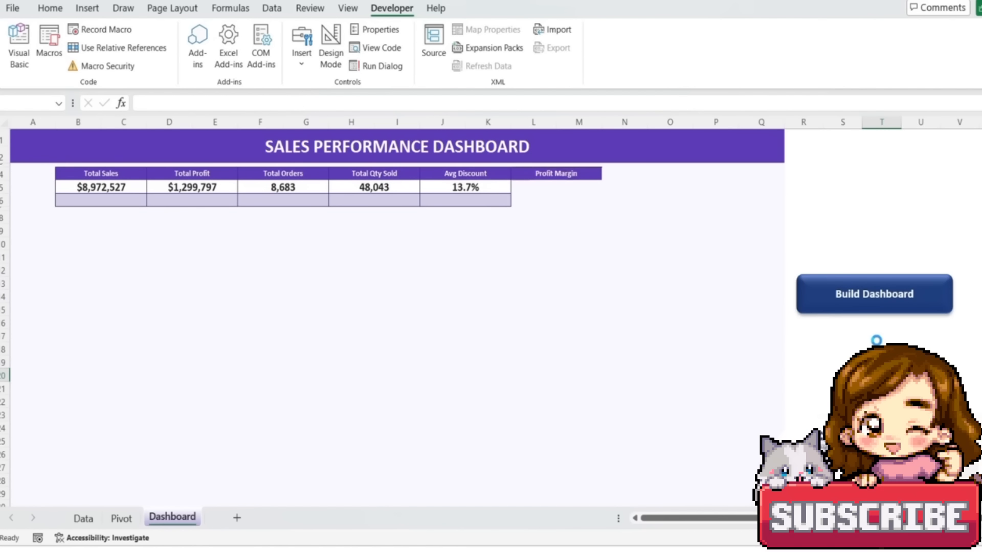
Filter the finished dashboard by year with the Year slicer: 2023 alone, 2024 alone, and 2023 and 2024 together.
click(565, 314)
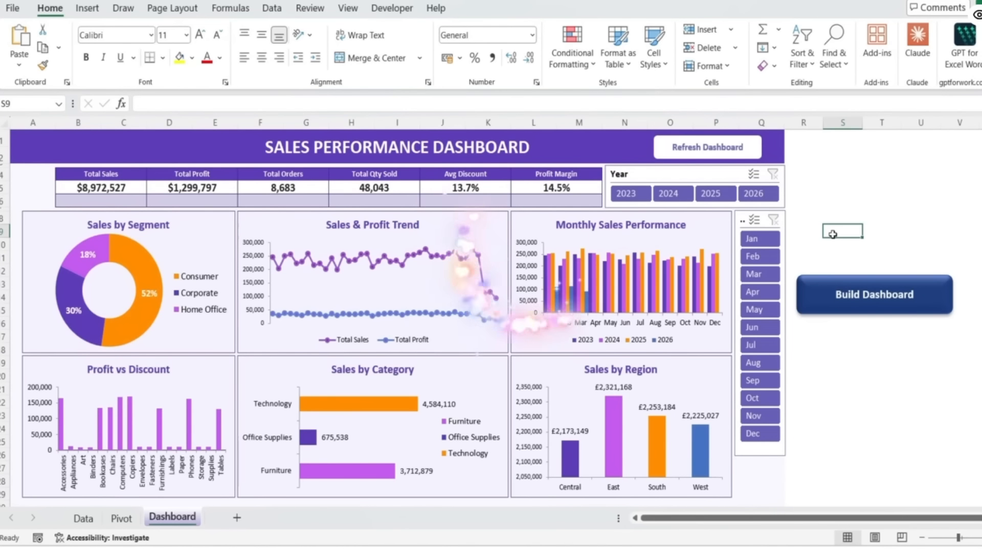
click(639, 197)
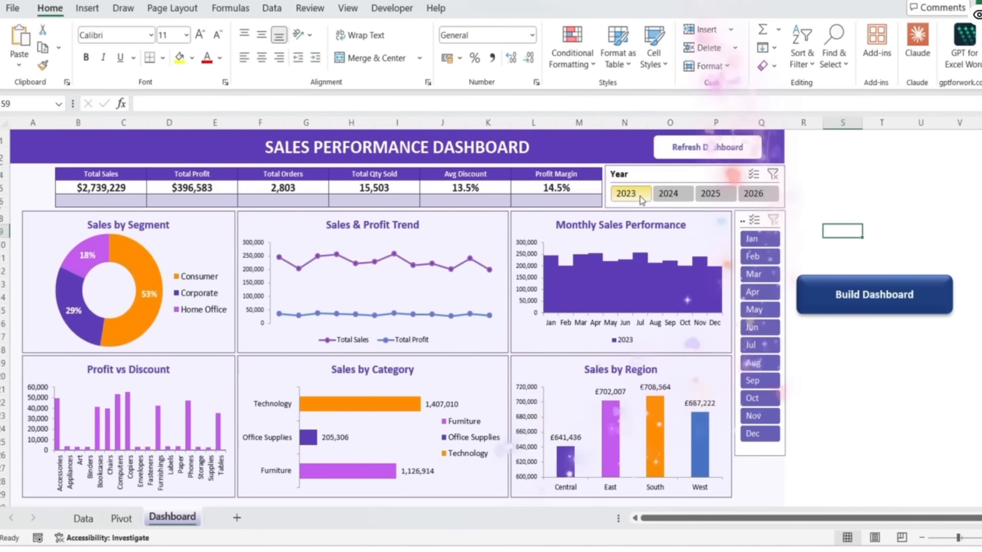
click(674, 195)
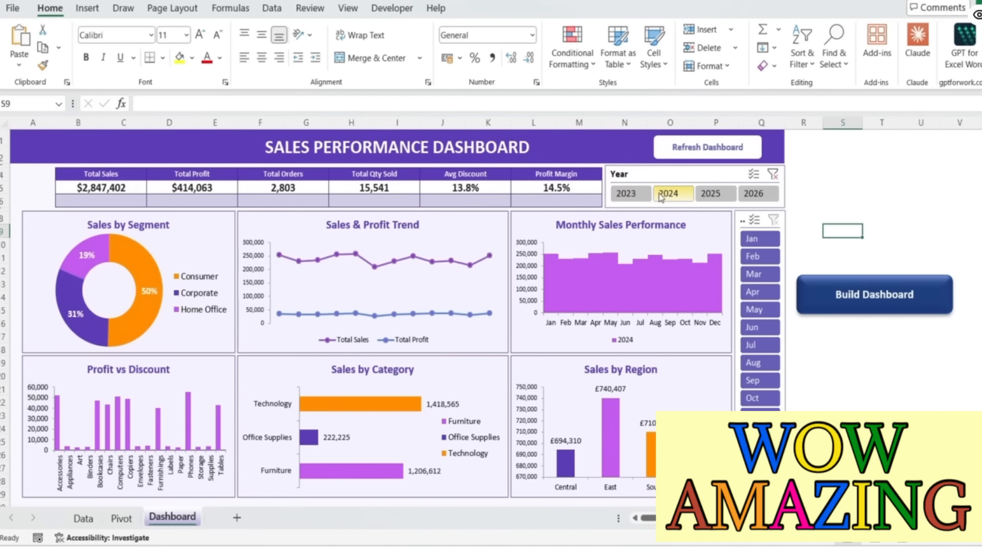
ctrl+click(628, 193)
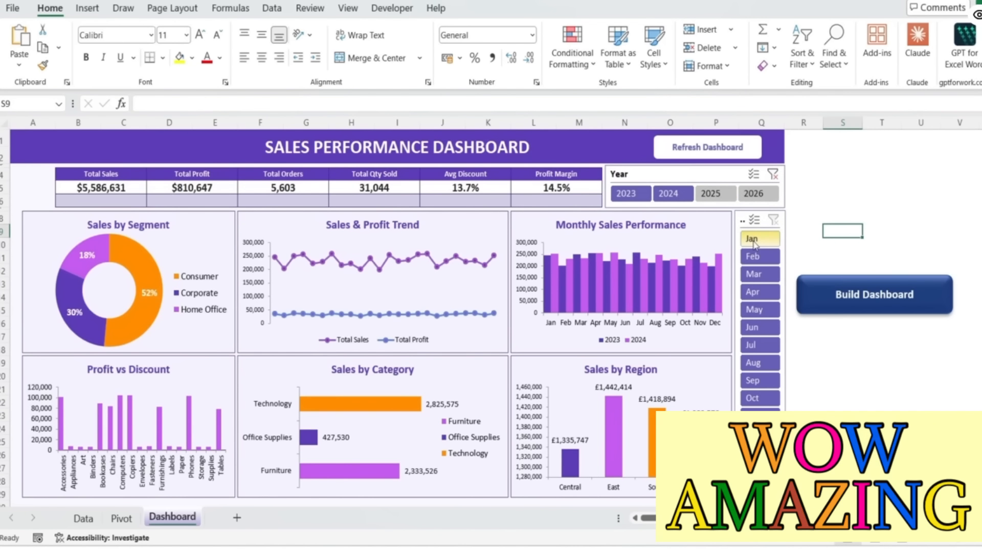
Try different months in the month slicer with 2023 and 2024 still selected, finishing with August alone.
click(759, 256)
drag(754, 274, 757, 310)
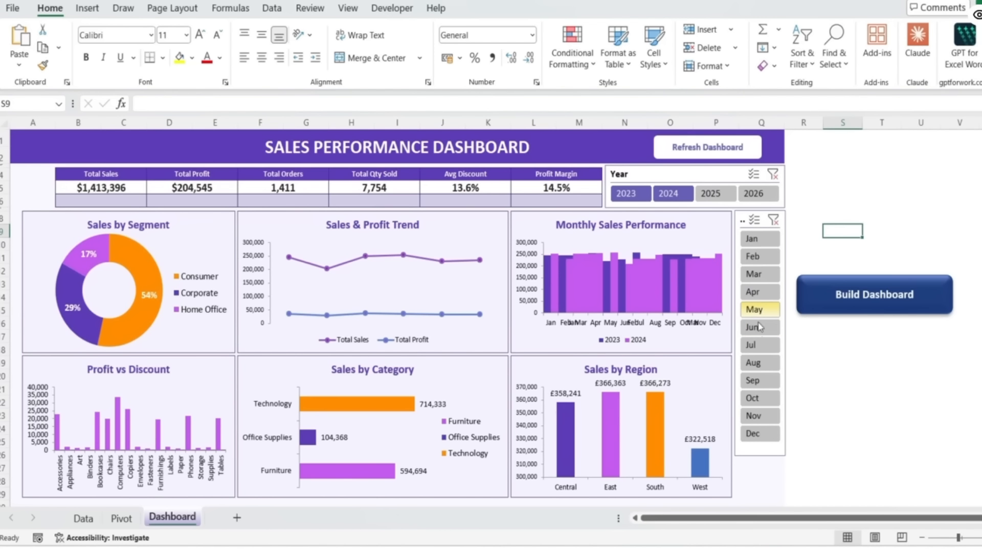
click(757, 363)
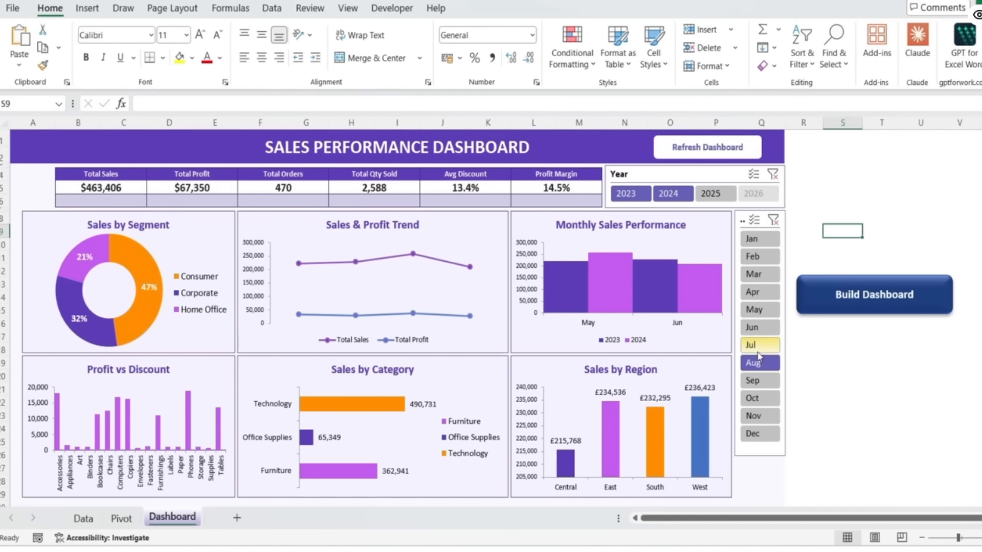
Filter the dashboard to January–May of 2025, and to 2023 and 2024 with June–July, August–October and March.
click(721, 198)
drag(763, 240, 763, 311)
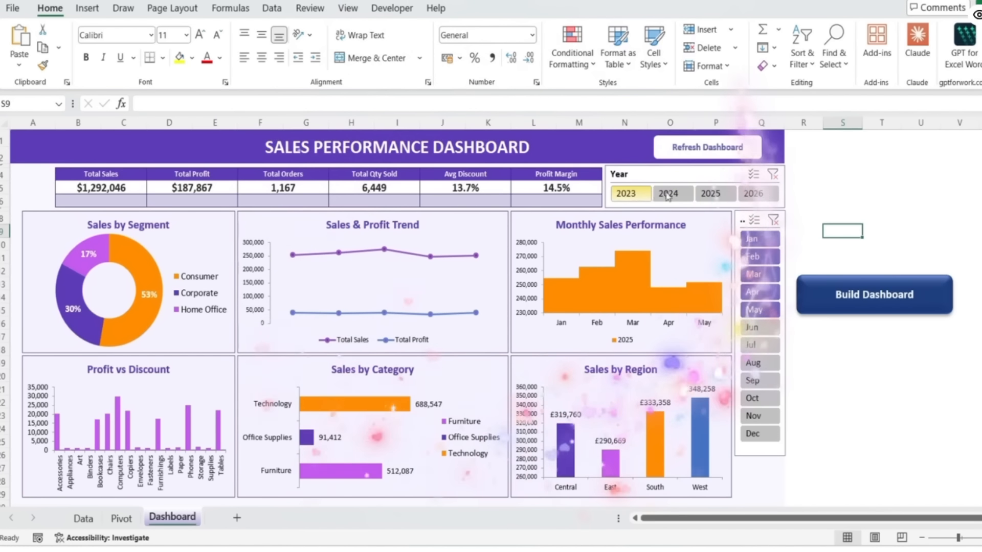
drag(741, 318, 760, 346)
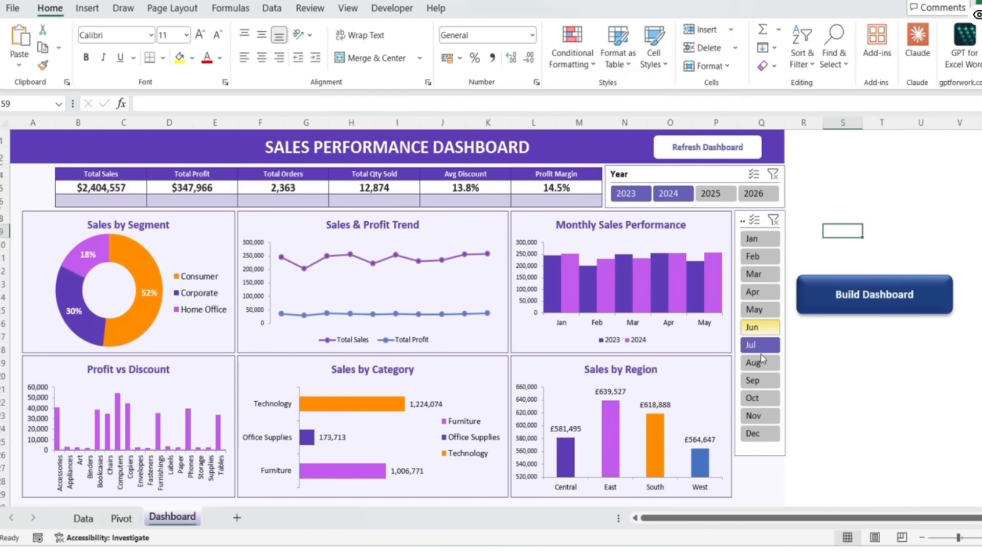
drag(762, 400, 761, 362)
click(754, 273)
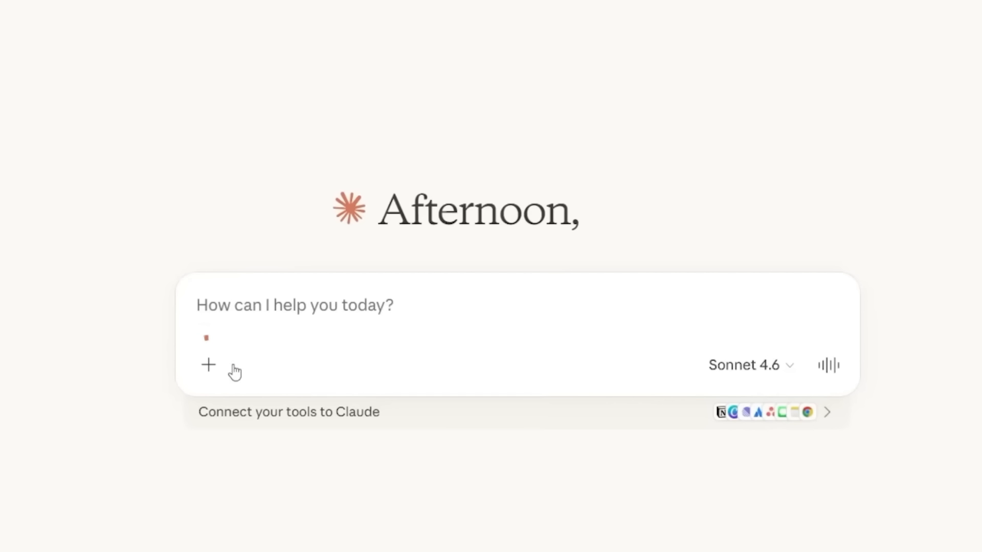
Switch to a new Claude chat and attach the SuperStore Data workbook, using the copied folder path to locate it.
click(211, 375)
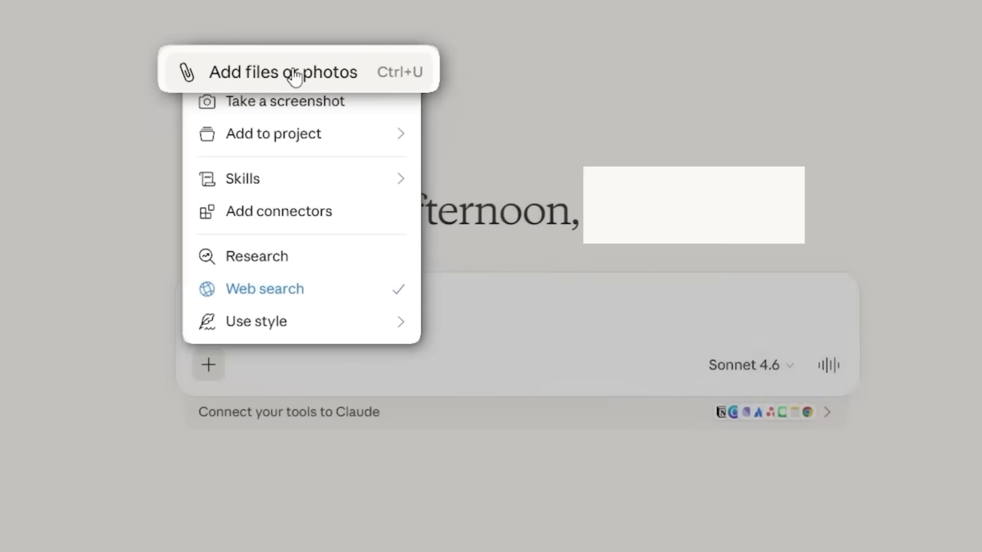
click(296, 68)
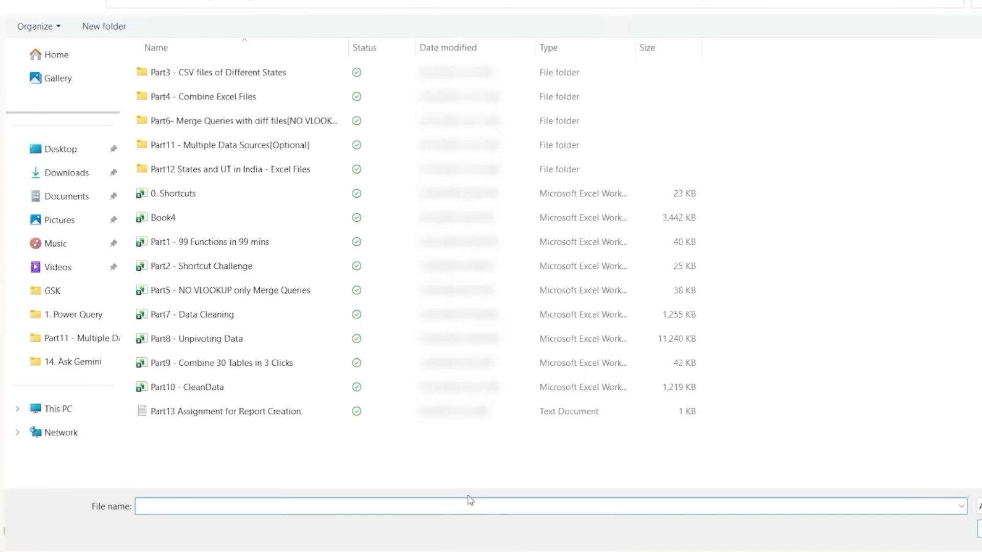
key(ctrl+v)
key(Return)
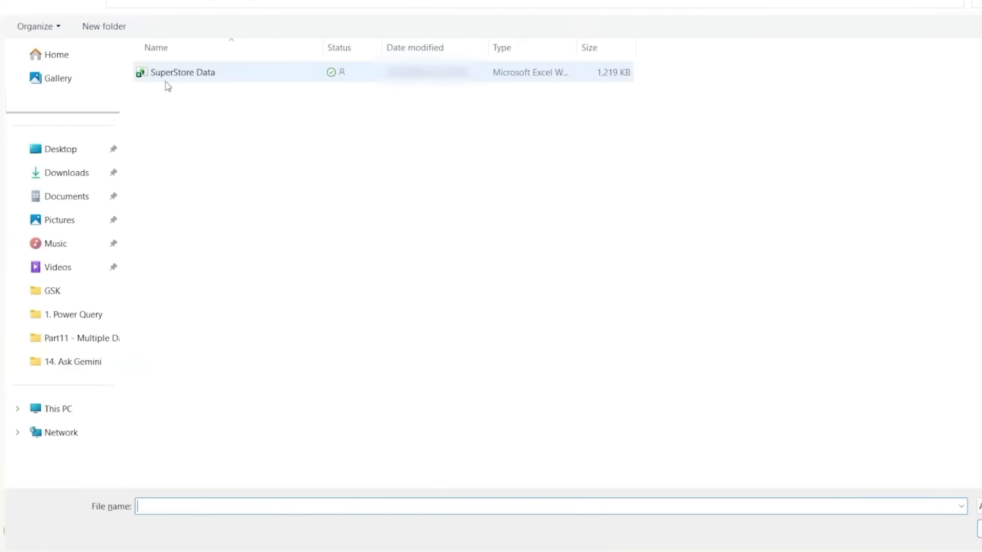
double_click(170, 77)
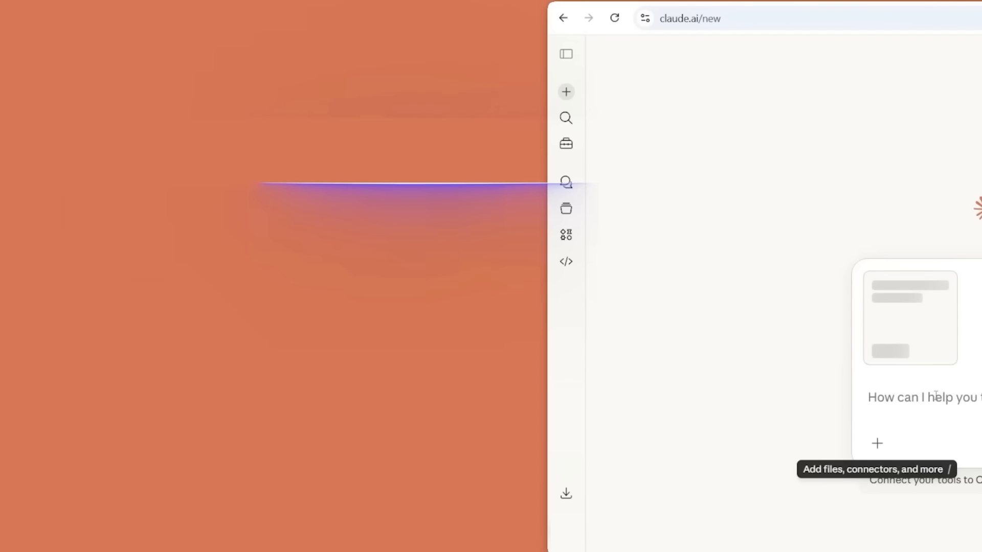